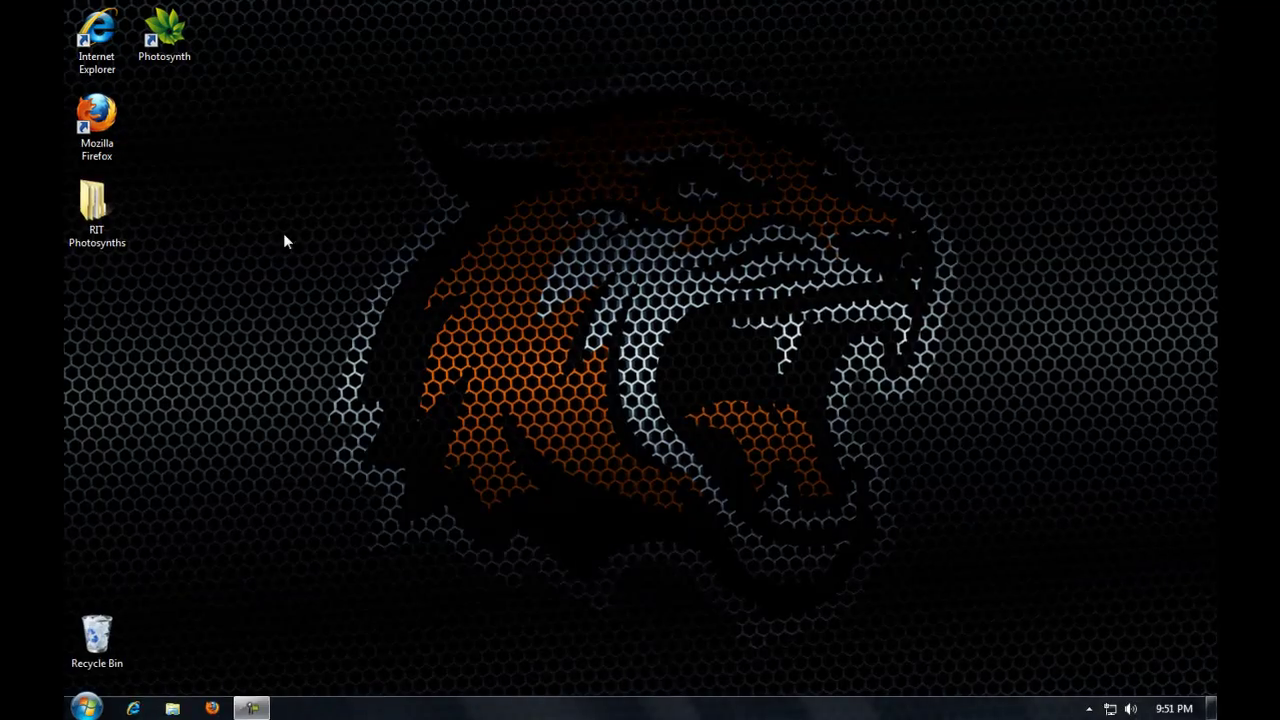
{"action": "double_click", "coordinate": [93, 205]}
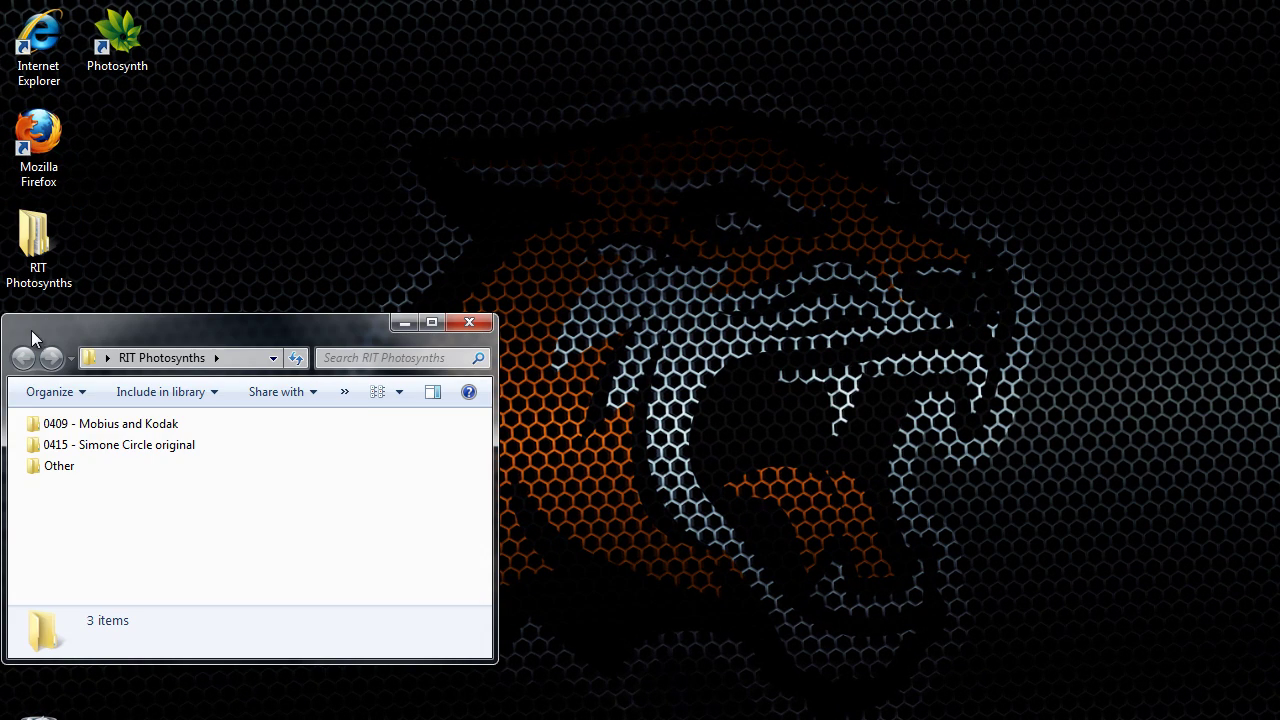
{"action": "double_click", "coordinate": [40, 444]}
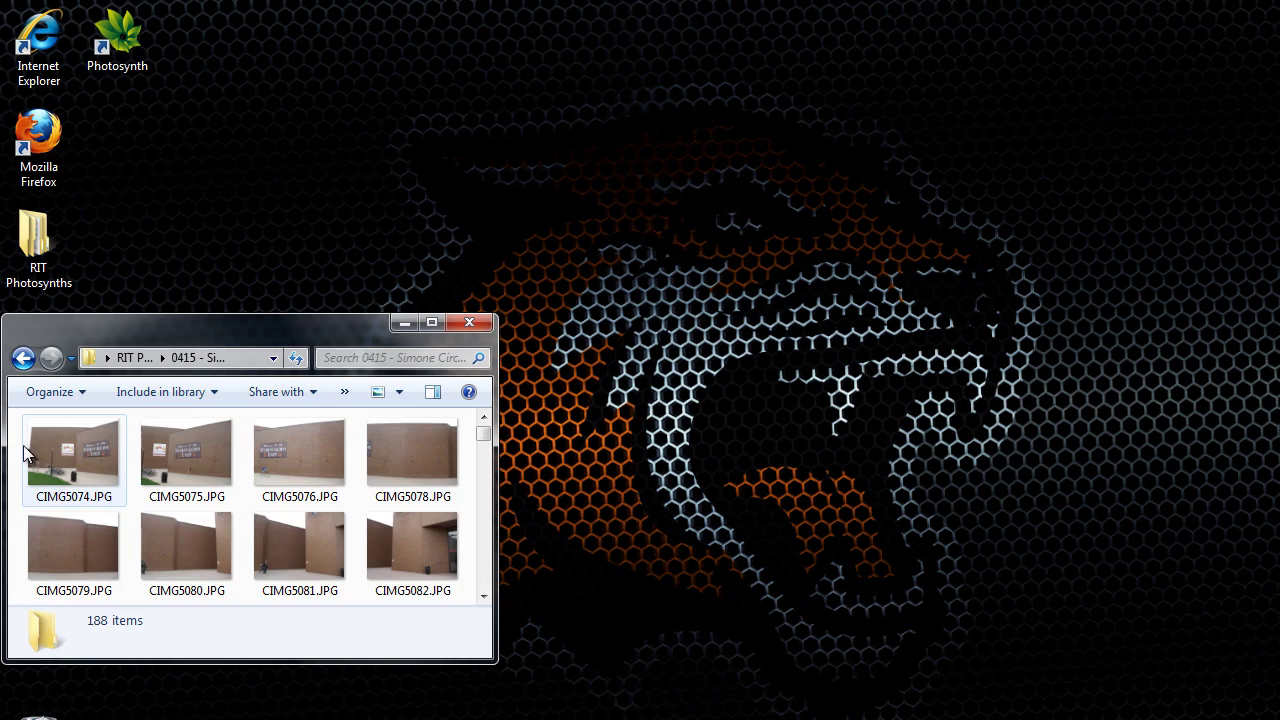
{"action": "scroll", "coordinate": [16, 455], "scroll_direction": "down", "scroll_amount": 1}
{"action": "scroll", "coordinate": [16, 455], "scroll_direction": "down", "scroll_amount": 1}
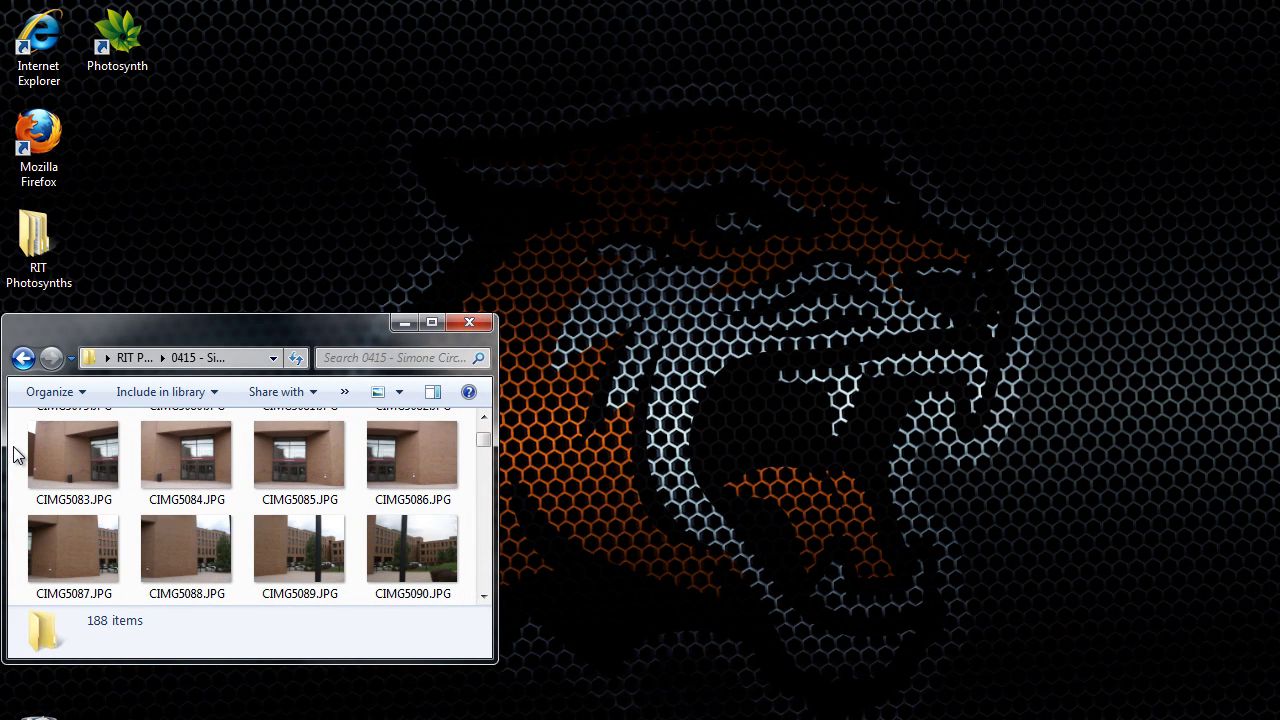
{"action": "scroll", "coordinate": [16, 455], "scroll_direction": "down", "scroll_amount": 1}
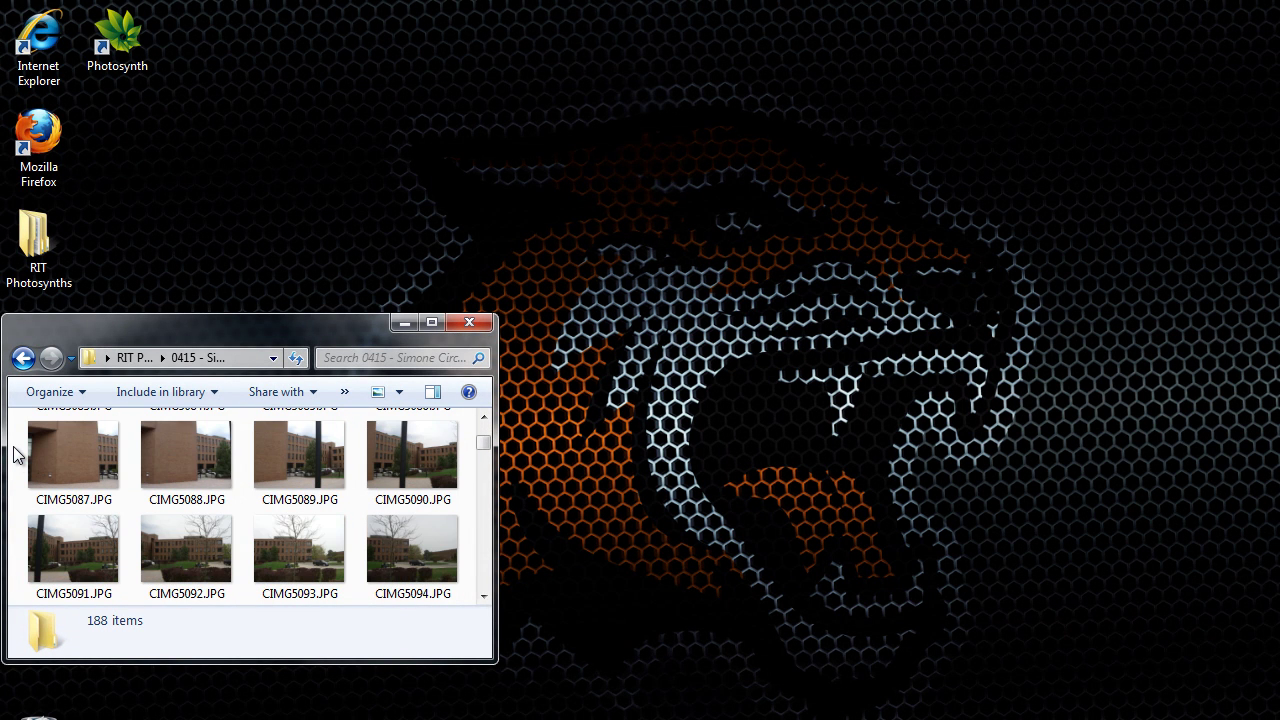
{"action": "scroll", "coordinate": [14, 455], "scroll_direction": "down", "scroll_amount": 1}
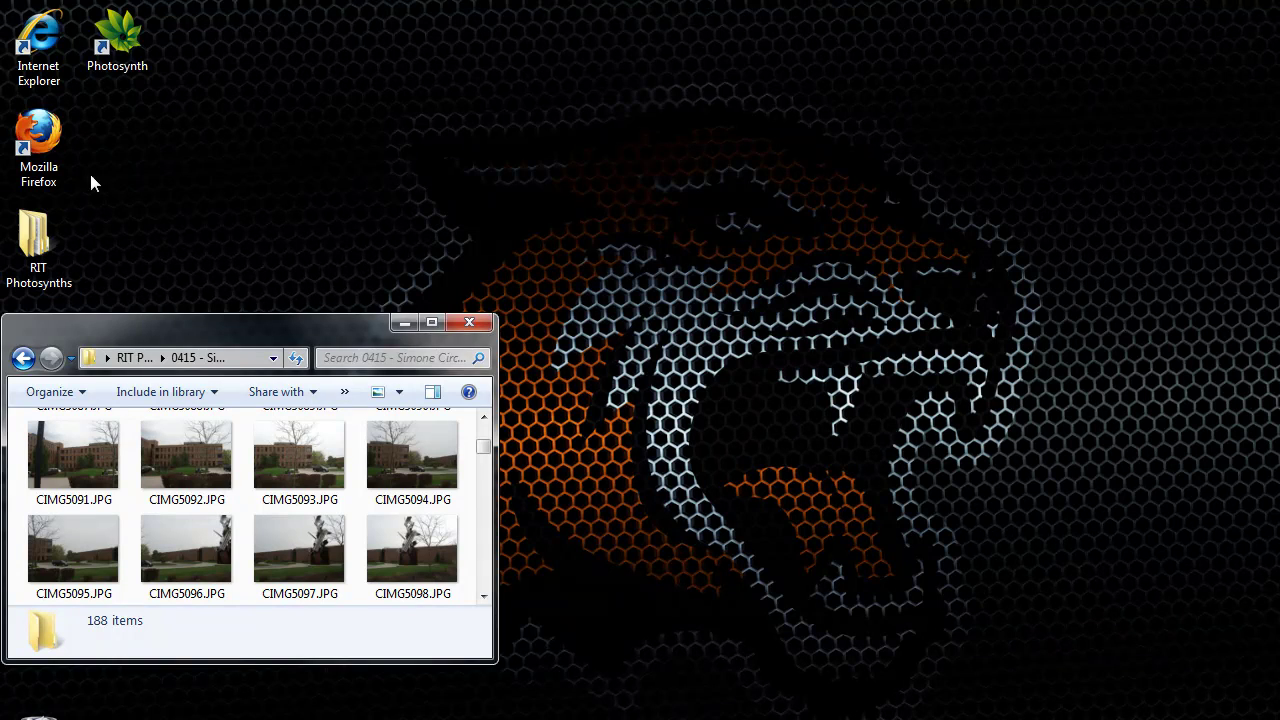
{"action": "double_click", "coordinate": [119, 60]}
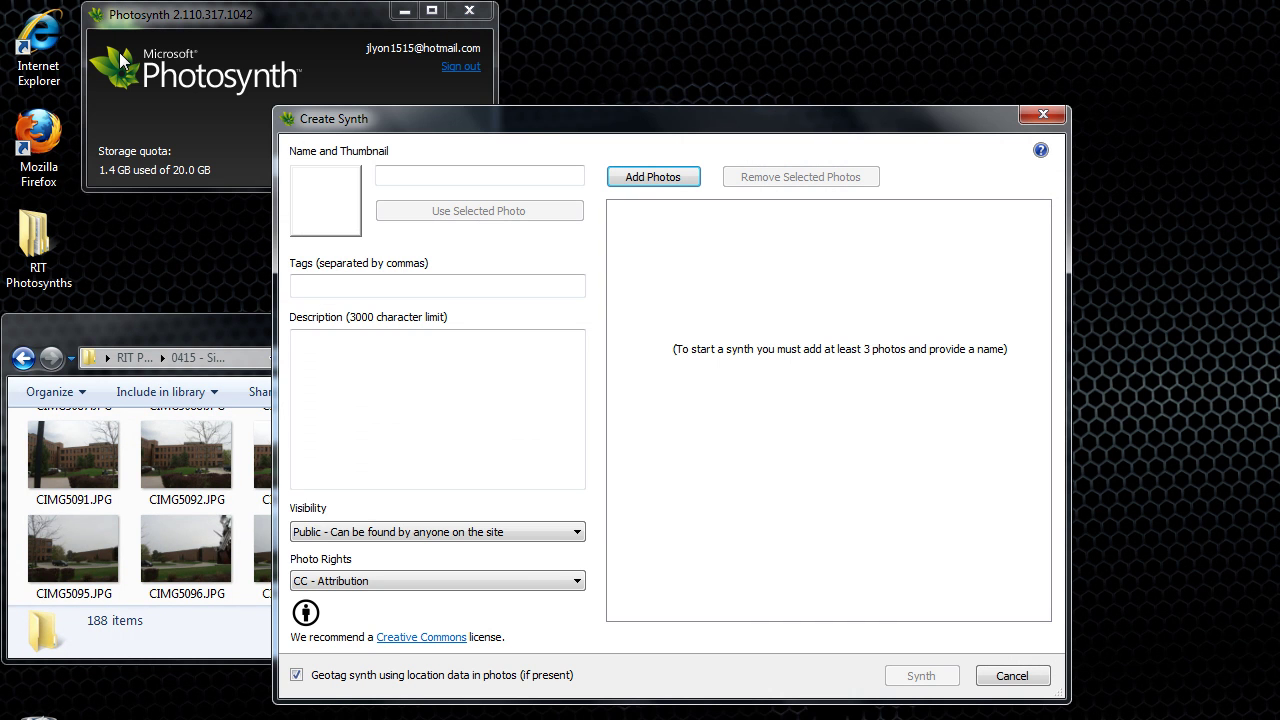
Drag all 188 Simone Circle photos into the new synth form and close Explorer.
{"action": "left_click", "coordinate": [119, 323]}
{"action": "left_click", "coordinate": [82, 449]}
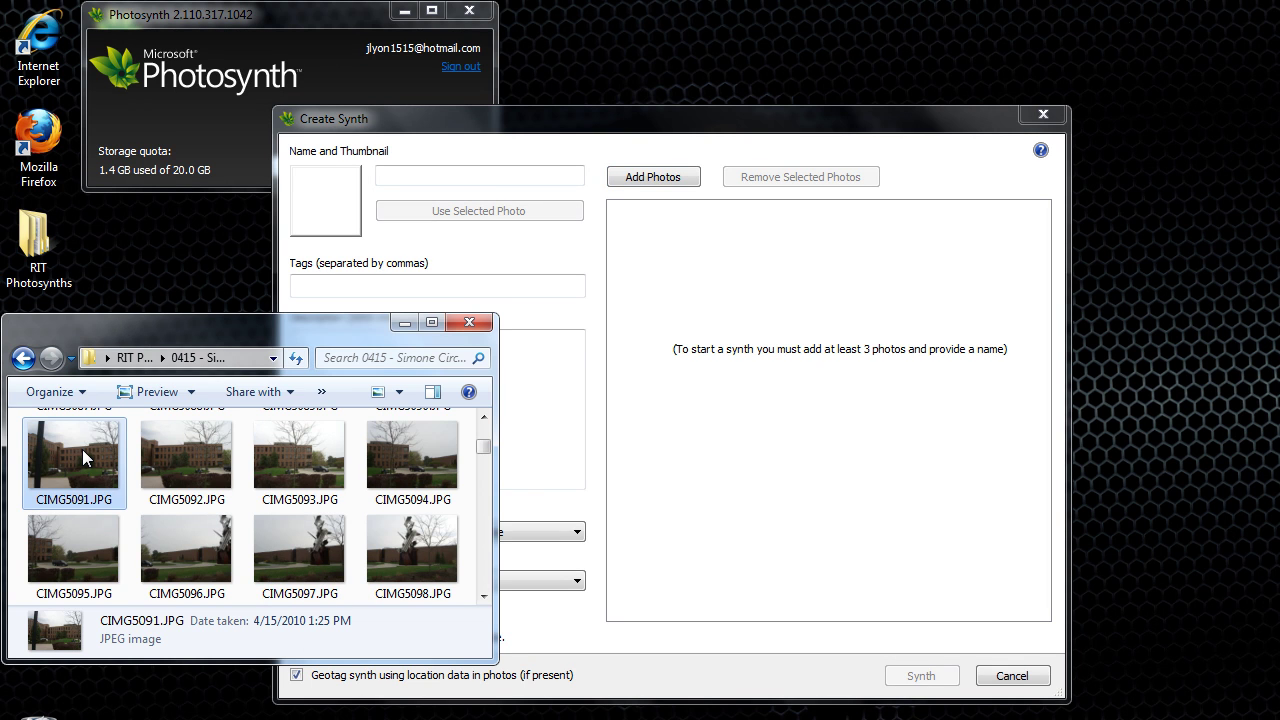
{"action": "left_click", "coordinate": [82, 398]}
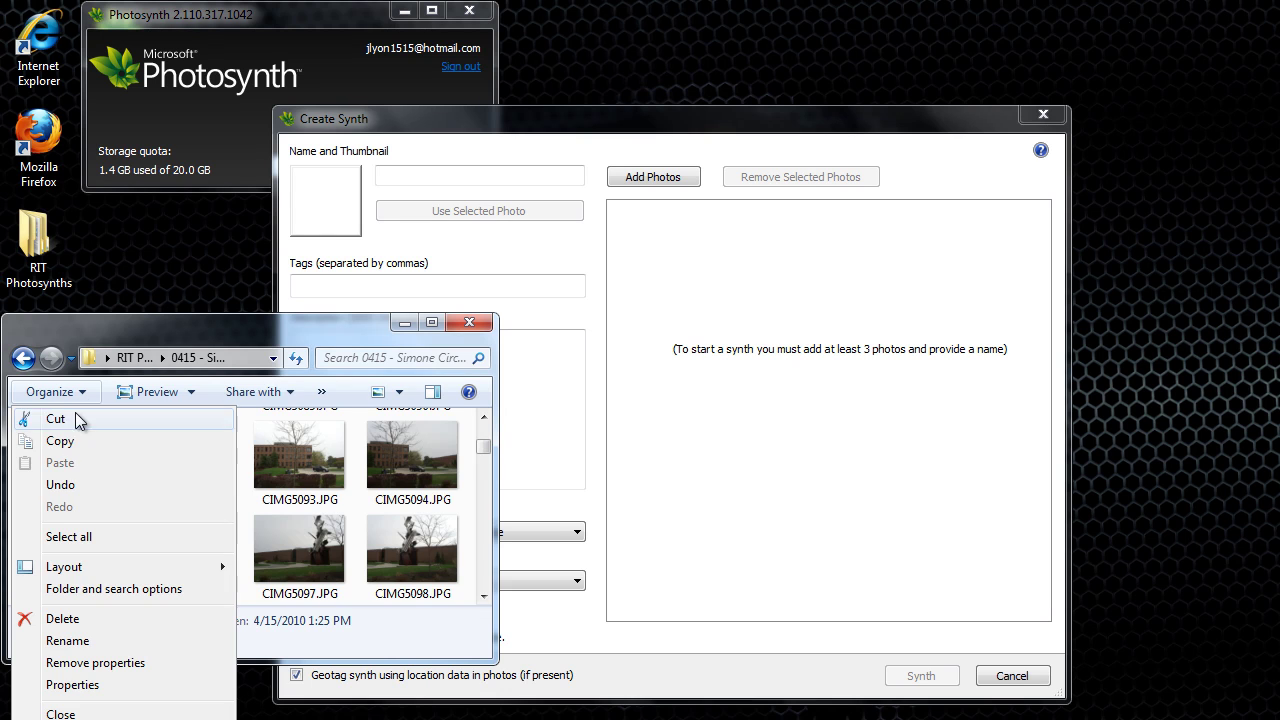
{"action": "left_click", "coordinate": [63, 531]}
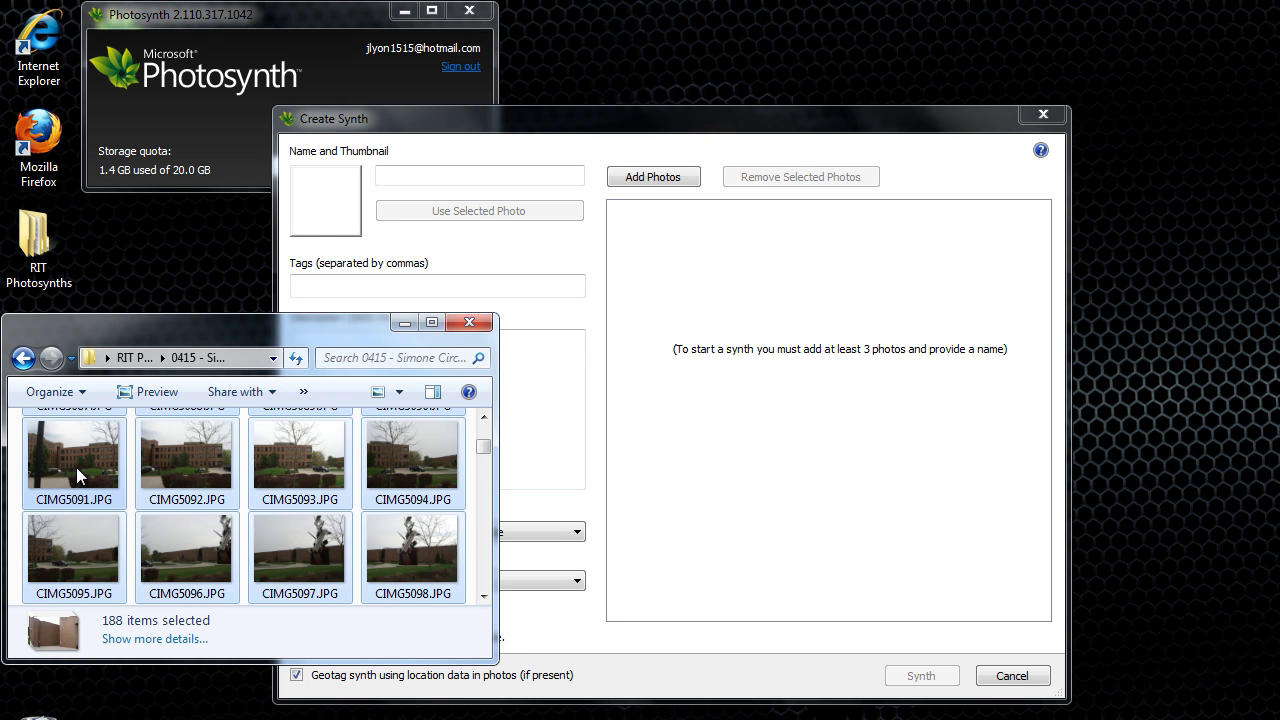
{"action": "left_click_drag", "start_coordinate": [76, 467], "coordinate": [682, 356]}
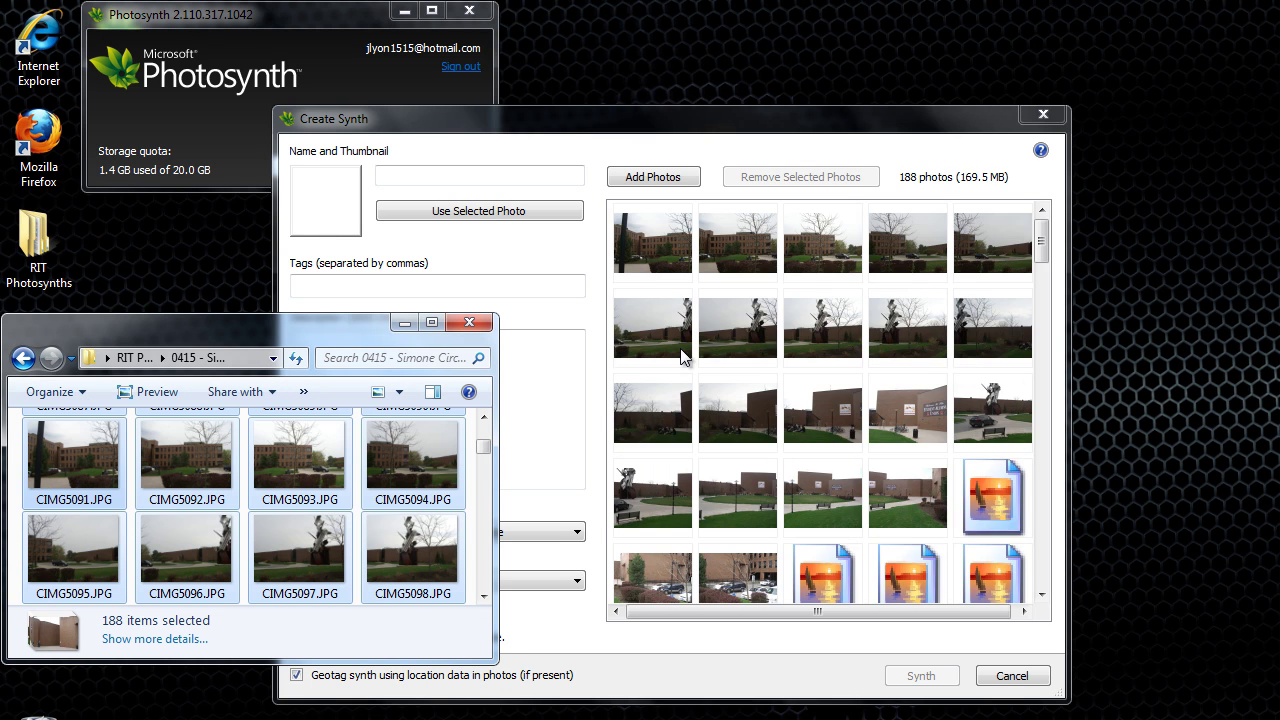
{"action": "left_click", "coordinate": [469, 321]}
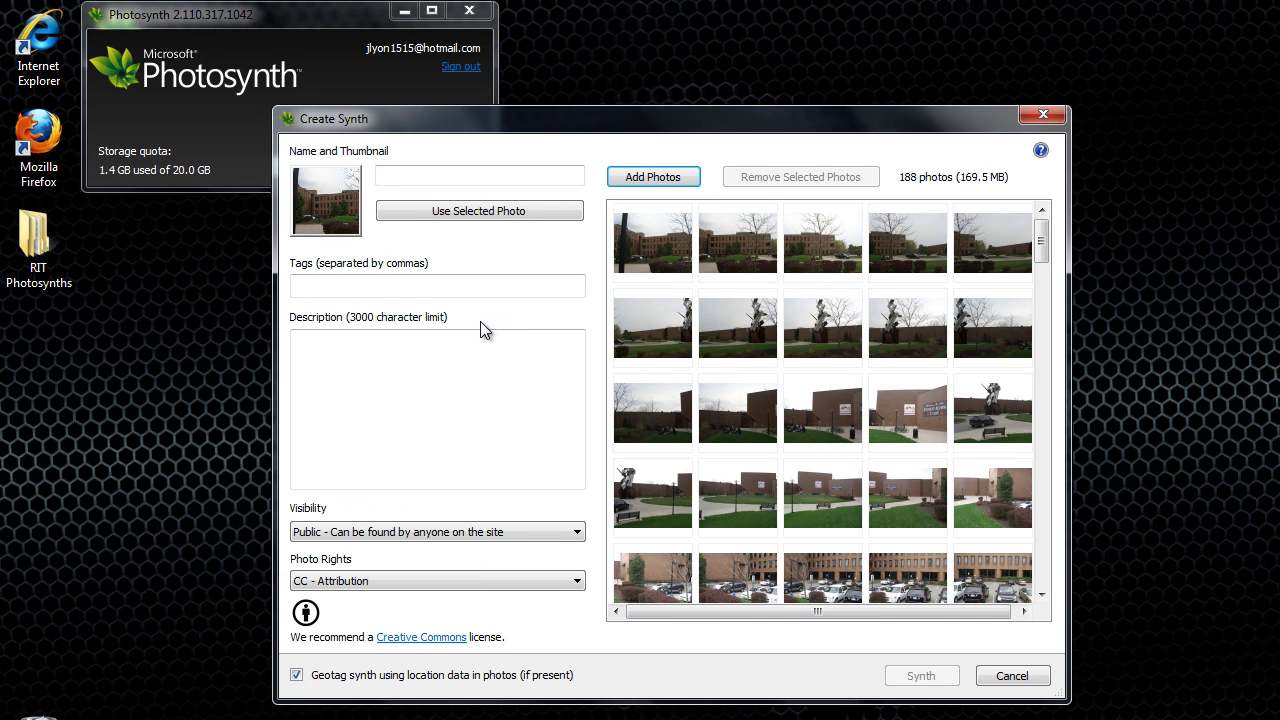
Name the synth 'RIT Simone Circle' and build it to completion.
{"action": "left_click", "coordinate": [403, 177]}
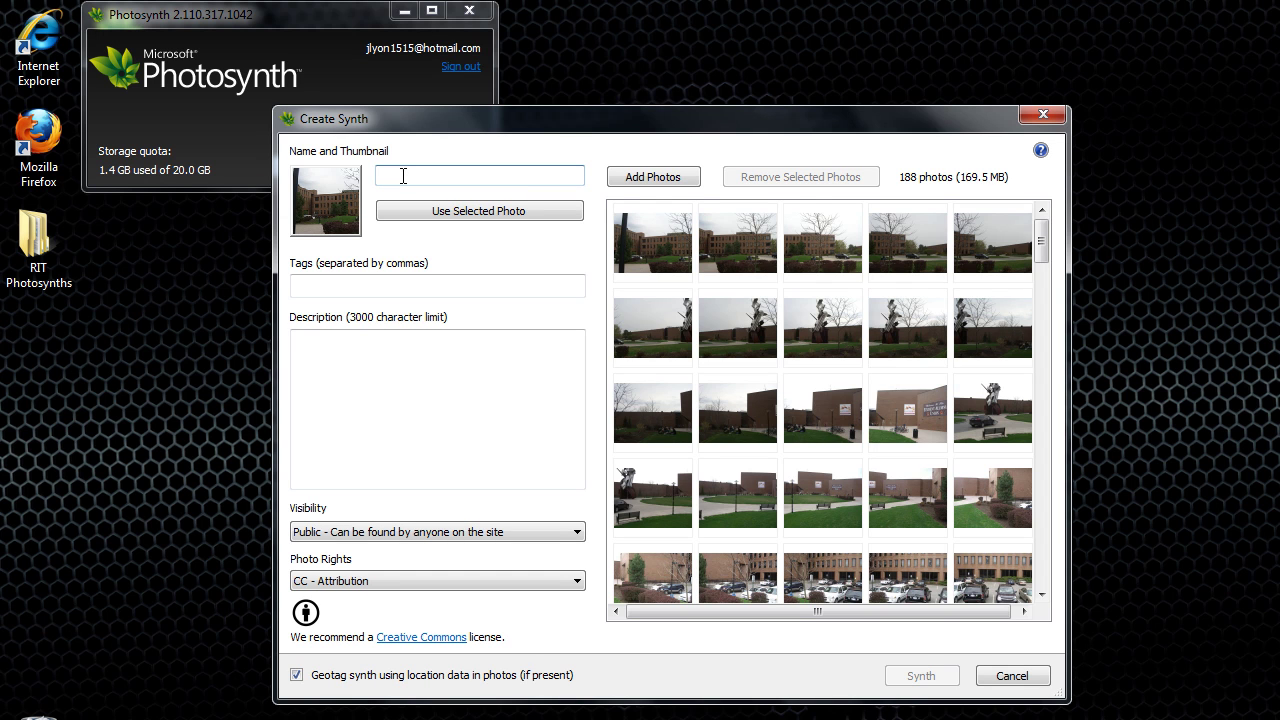
{"action": "type", "text": "RIT S"}
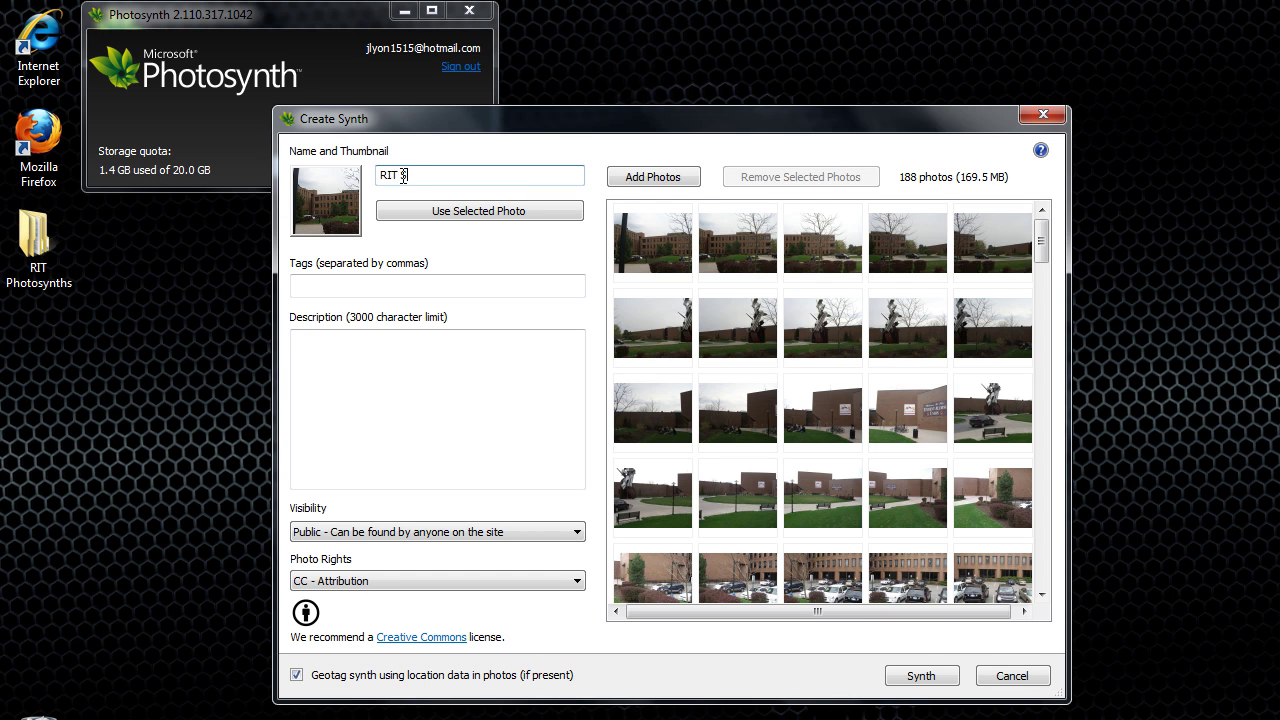
{"action": "type", "text": "imone "}
{"action": "type", "text": "Circle"}
{"action": "left_click", "coordinate": [918, 677]}
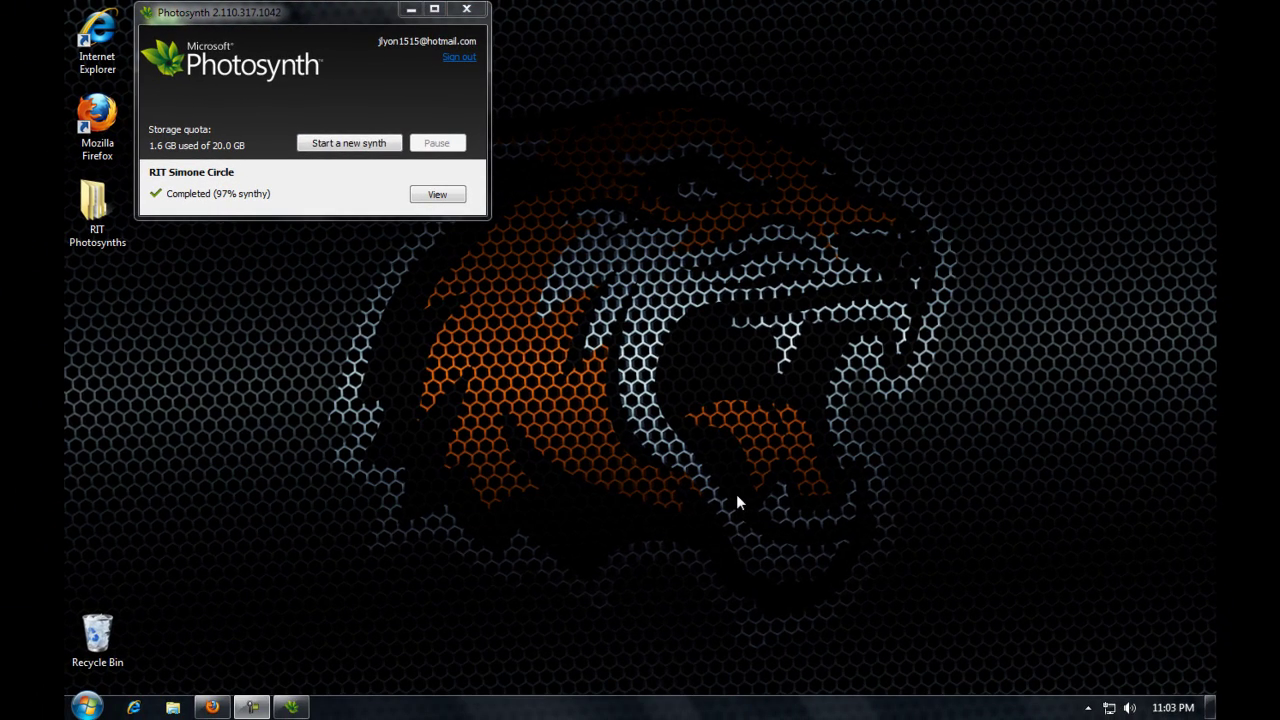
Close Photosynth and open the RIT Simone Circle synth from My Photosynths in the browser.
{"action": "left_click", "coordinate": [467, 10]}
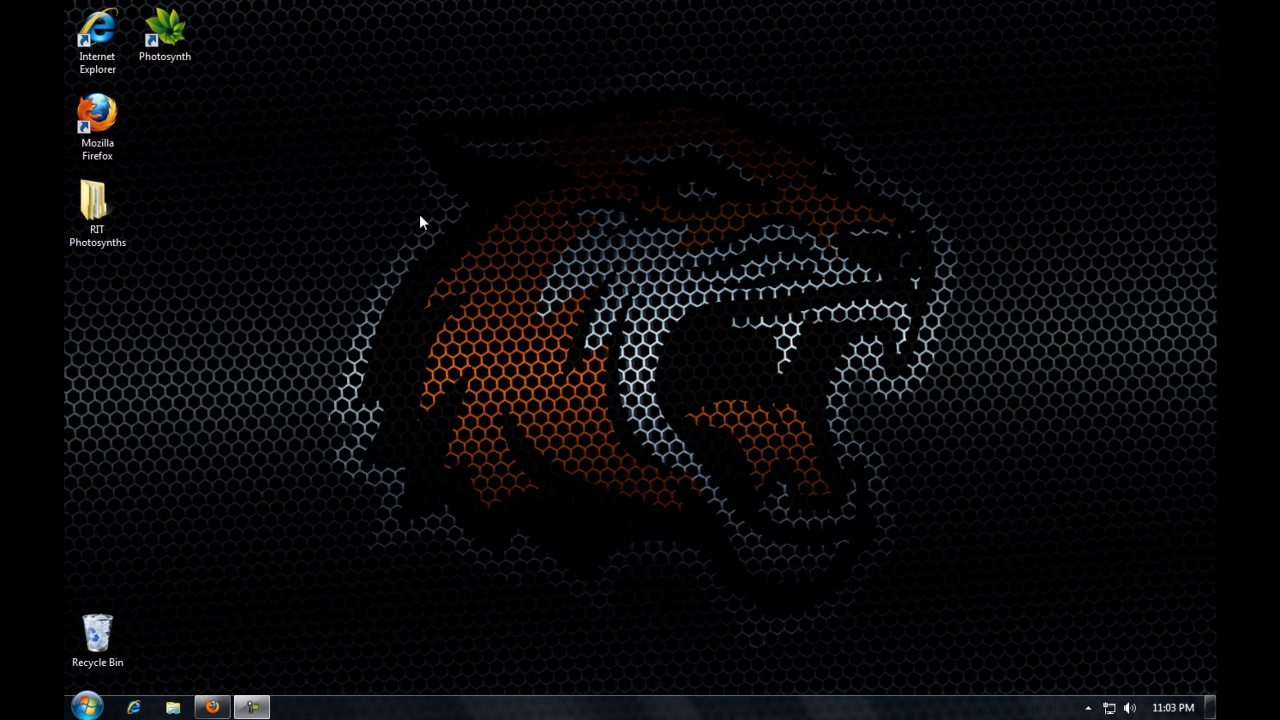
{"action": "left_click", "coordinate": [212, 700]}
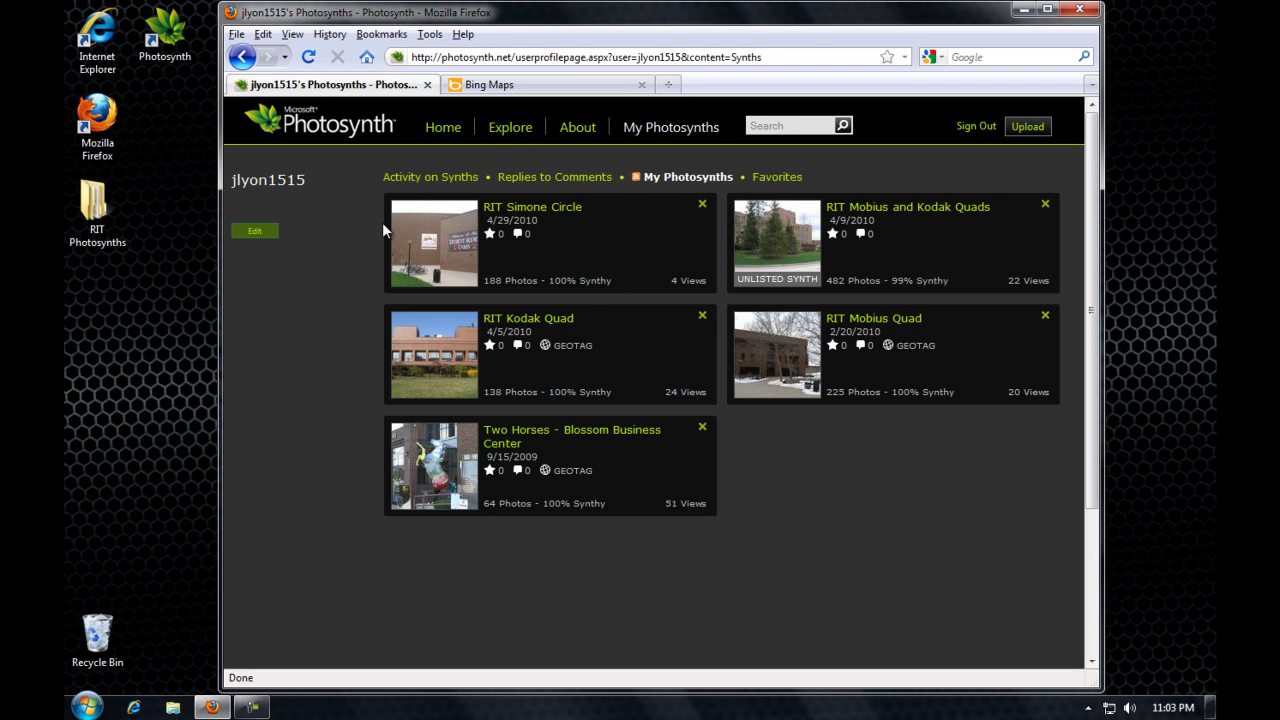
{"action": "left_click", "coordinate": [529, 217]}
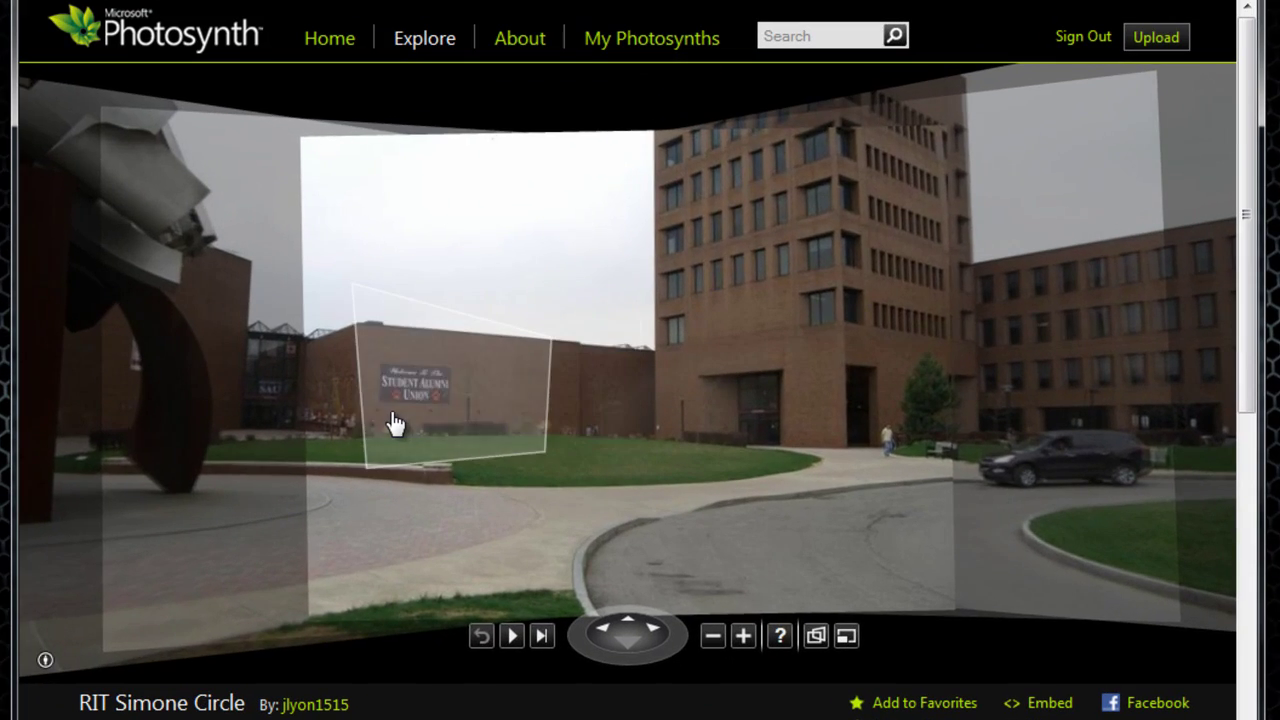
Step through views of the Student Alumni Union, grass, sculpture and brick building.
{"action": "left_click", "coordinate": [392, 423]}
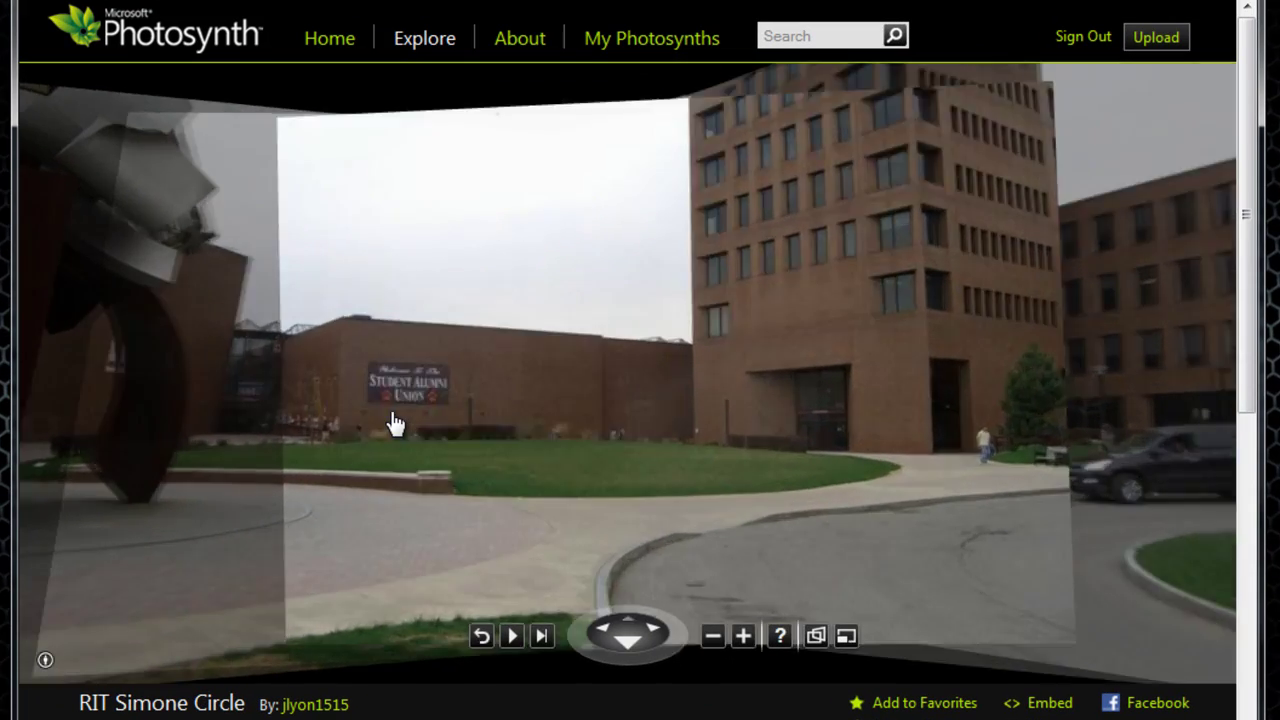
{"action": "left_click", "coordinate": [322, 423]}
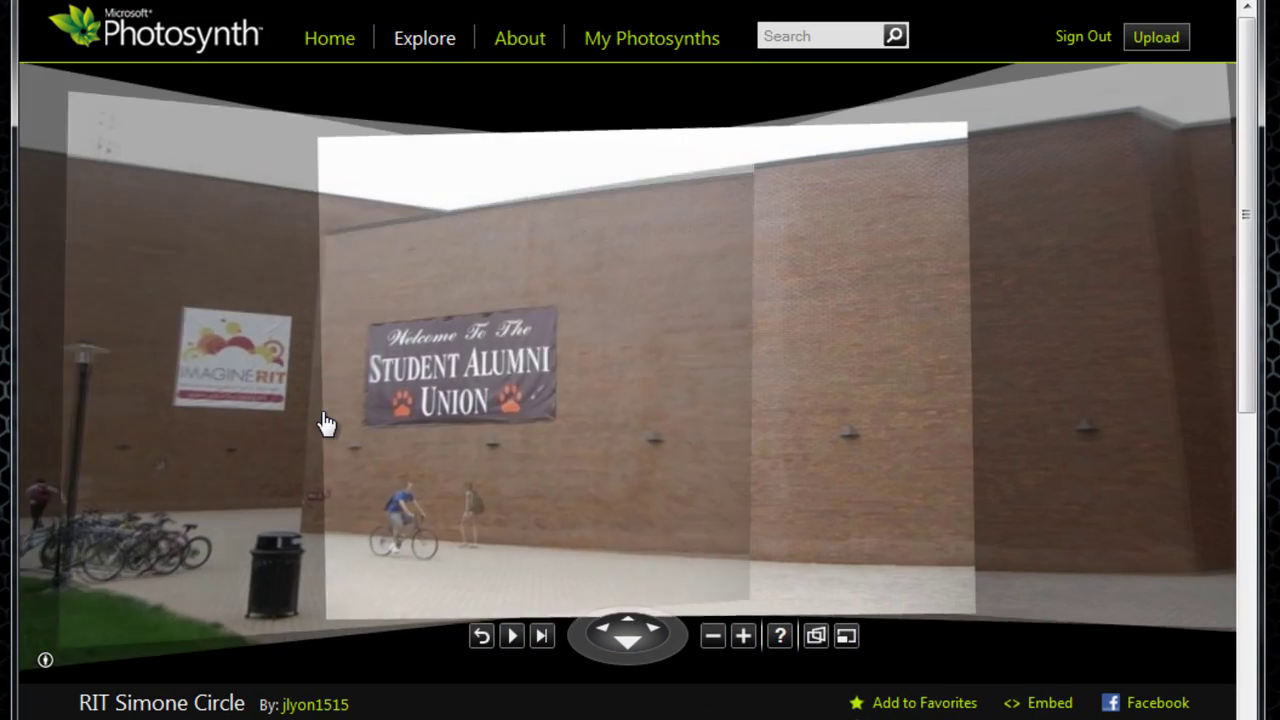
{"action": "left_click", "coordinate": [331, 414]}
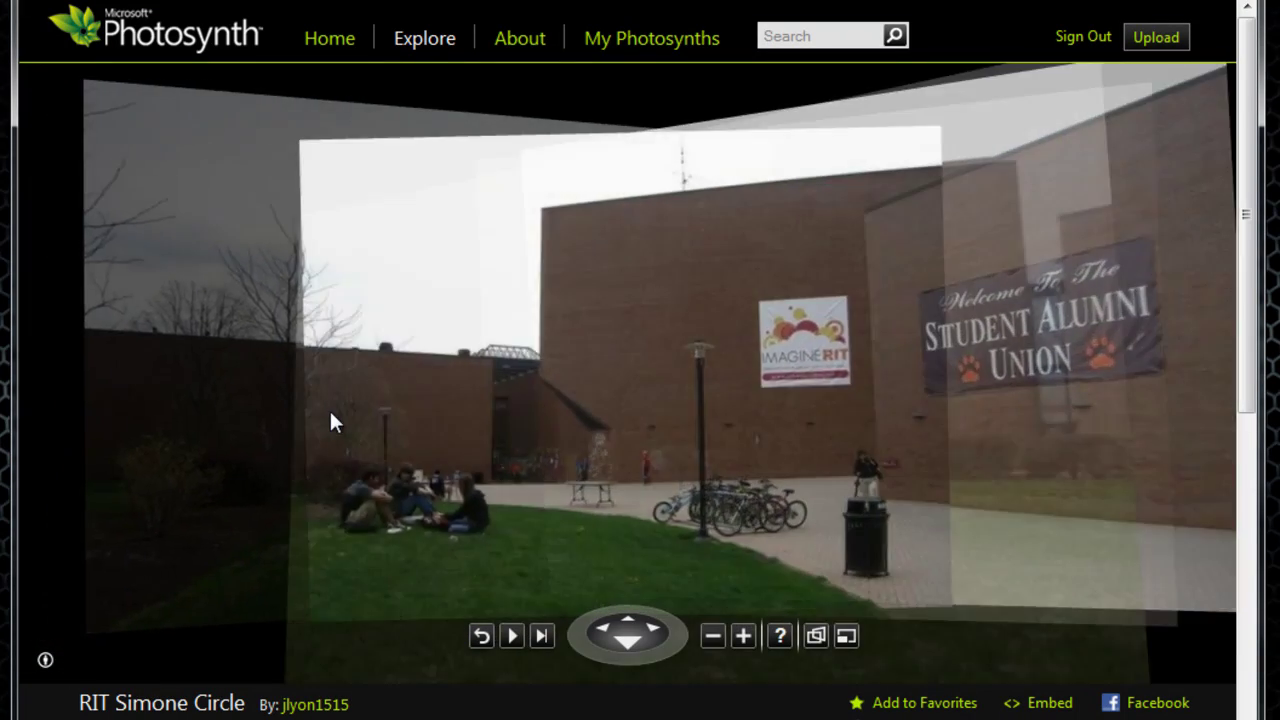
{"action": "left_click", "coordinate": [333, 421]}
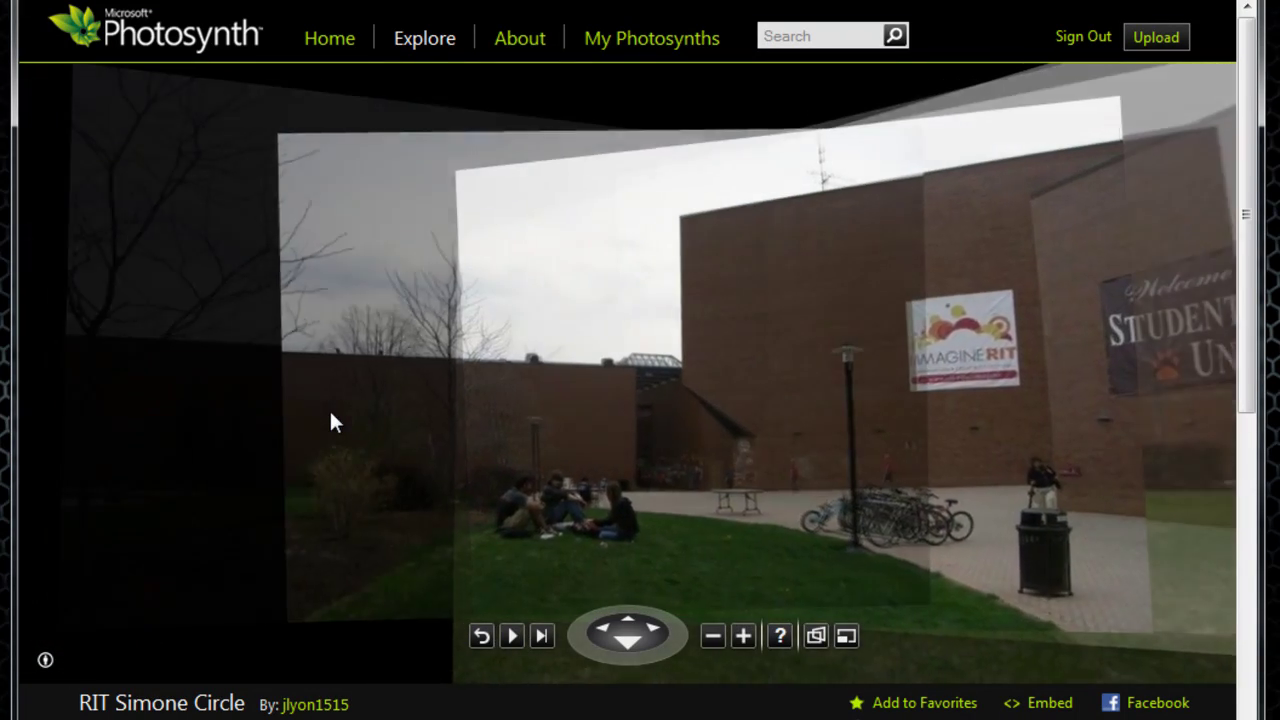
{"action": "left_click", "coordinate": [330, 414]}
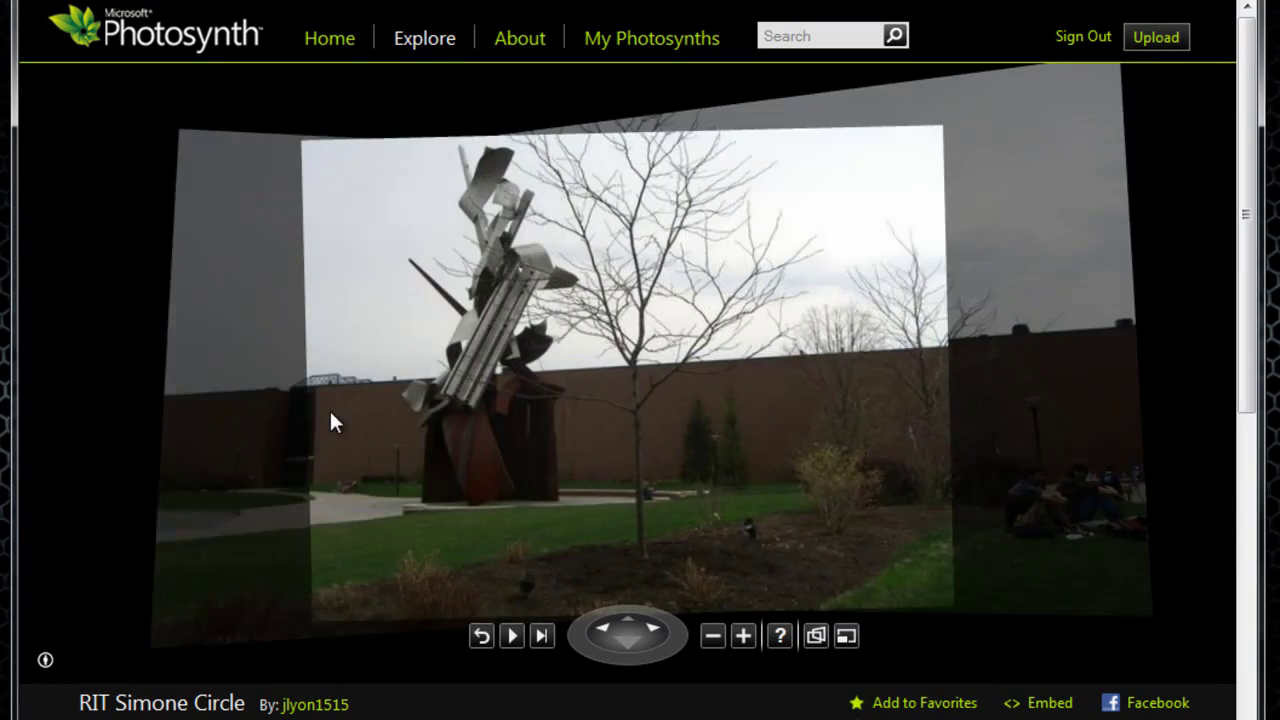
{"action": "left_click", "coordinate": [331, 414]}
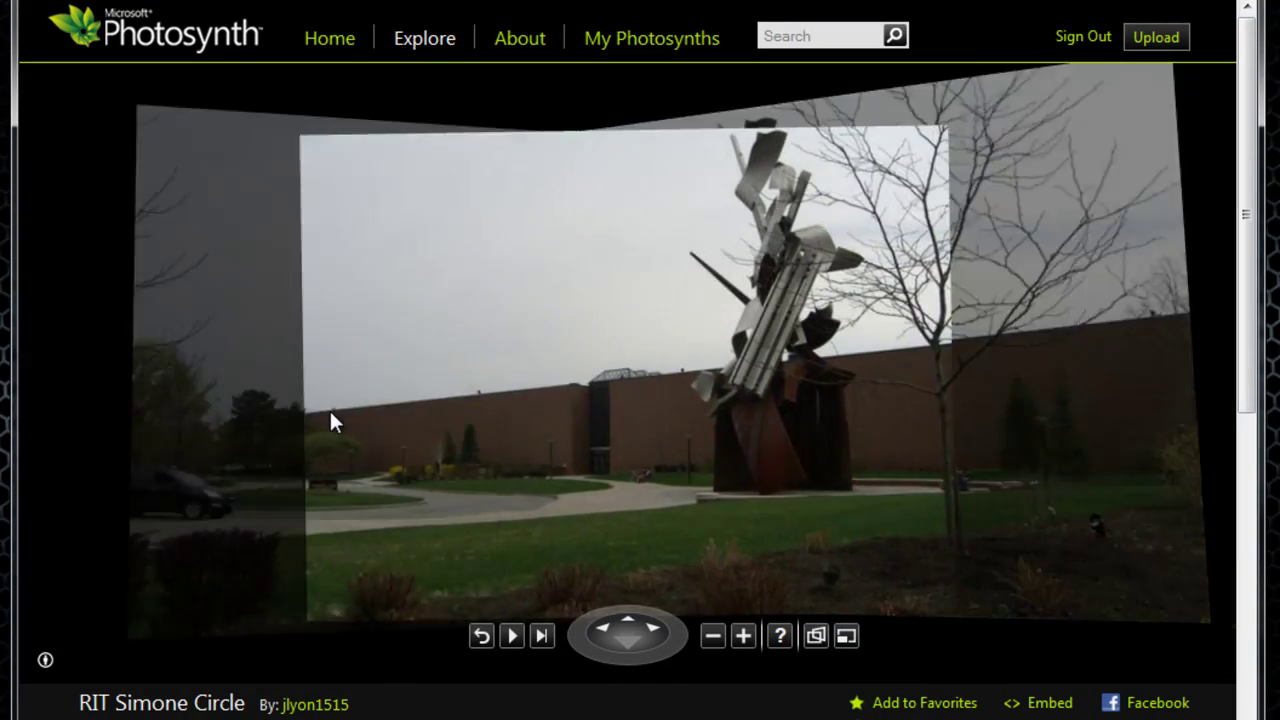
{"action": "left_click", "coordinate": [331, 414]}
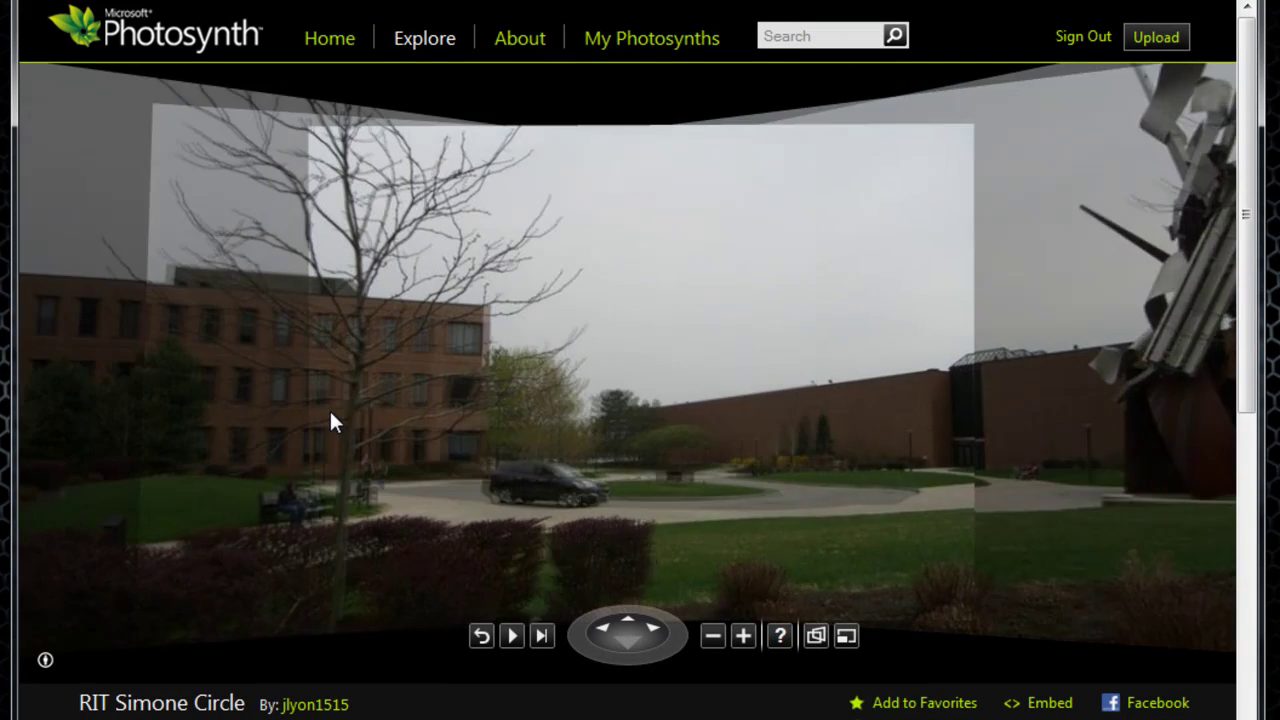
{"action": "left_click", "coordinate": [331, 414]}
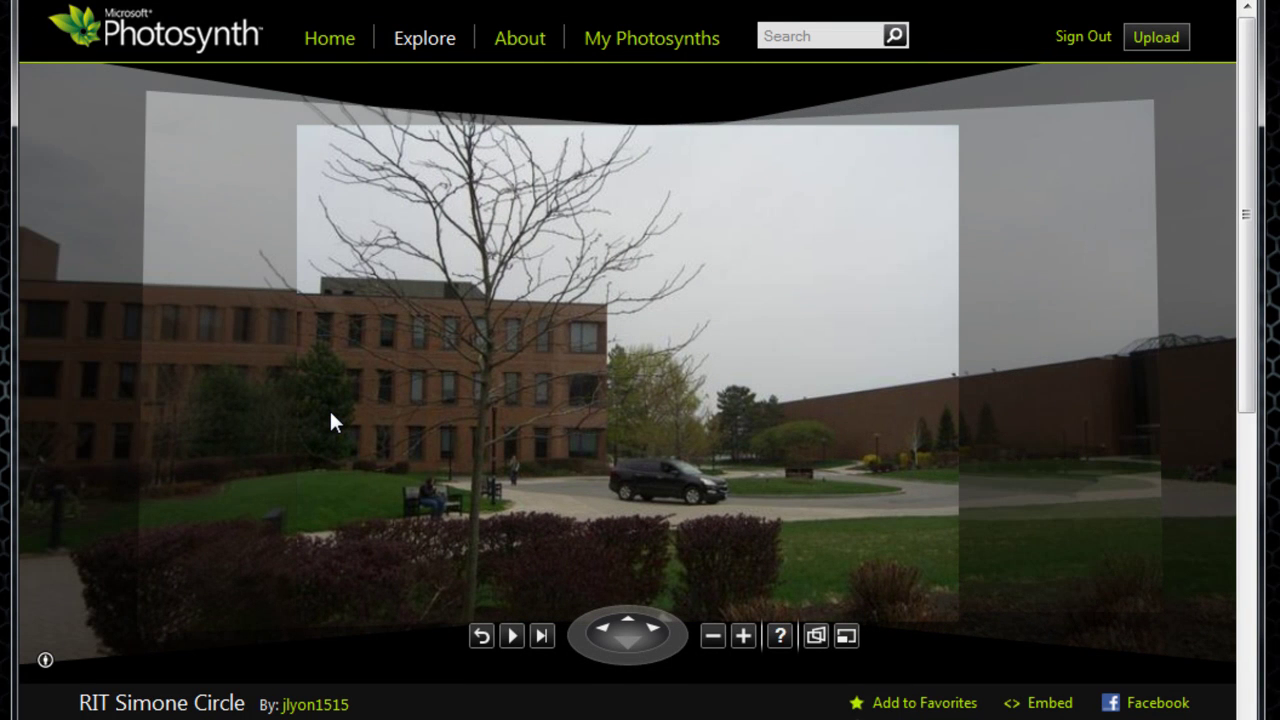
{"action": "scroll", "coordinate": [410, 520], "scroll_direction": "down", "scroll_amount": 2}
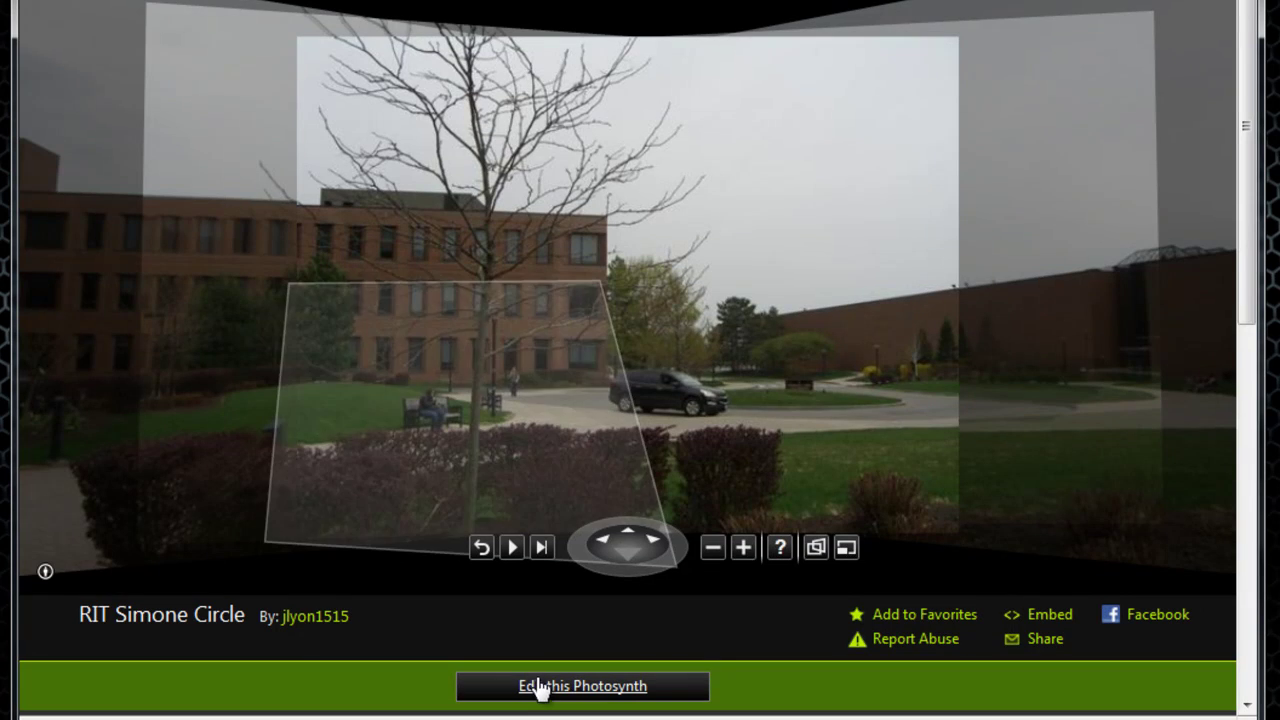
Edit the synth and search the geotag map for Rochester, NY.
{"action": "left_click", "coordinate": [540, 688]}
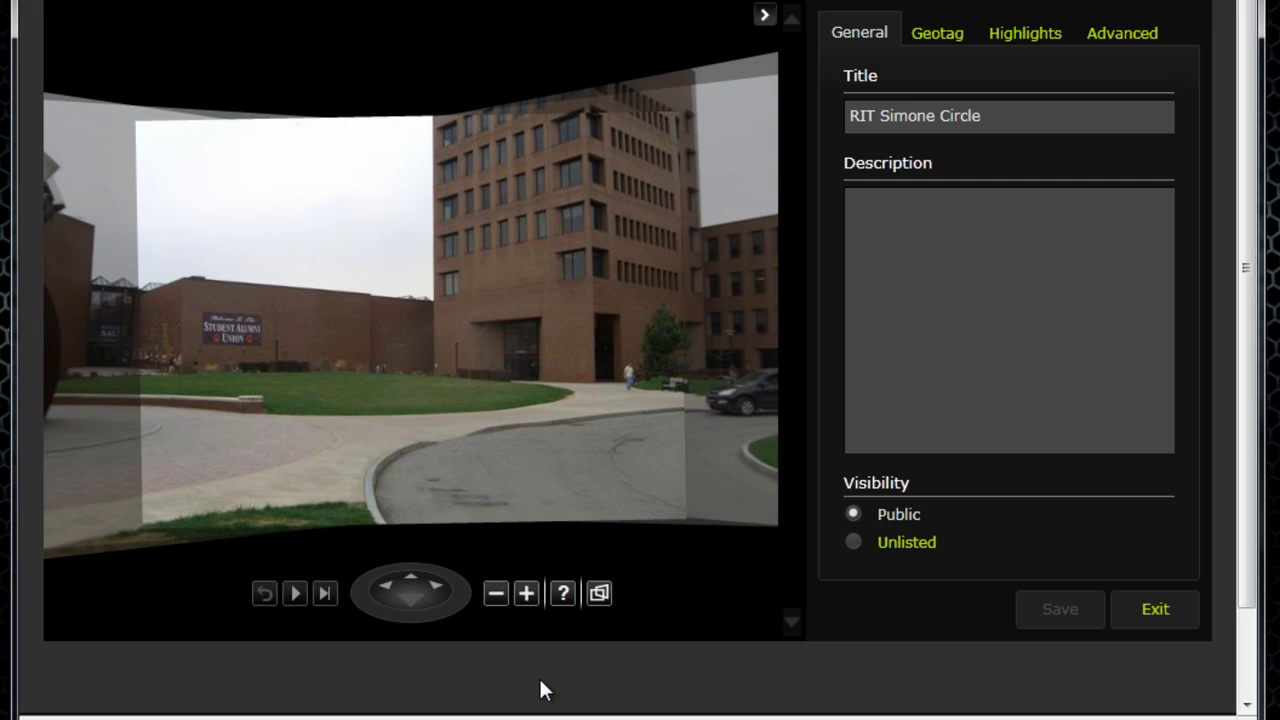
{"action": "scroll", "coordinate": [940, 271], "scroll_direction": "up", "scroll_amount": 2}
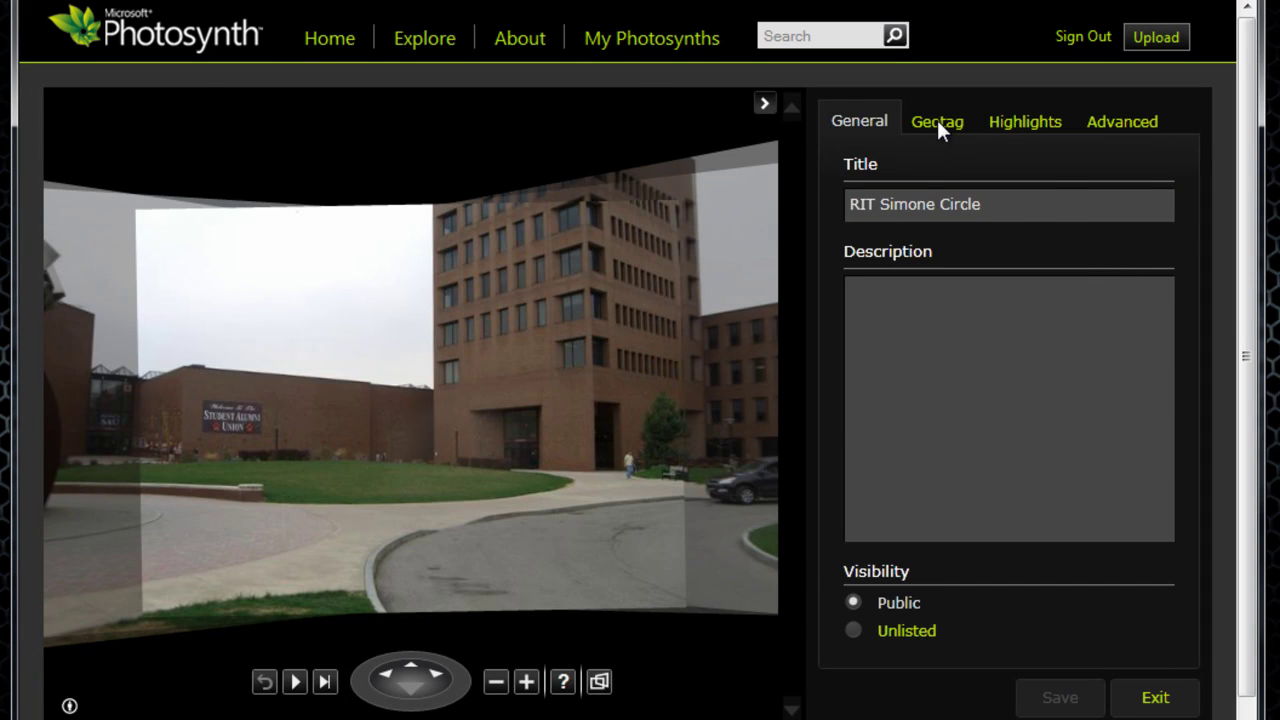
{"action": "left_click", "coordinate": [936, 118]}
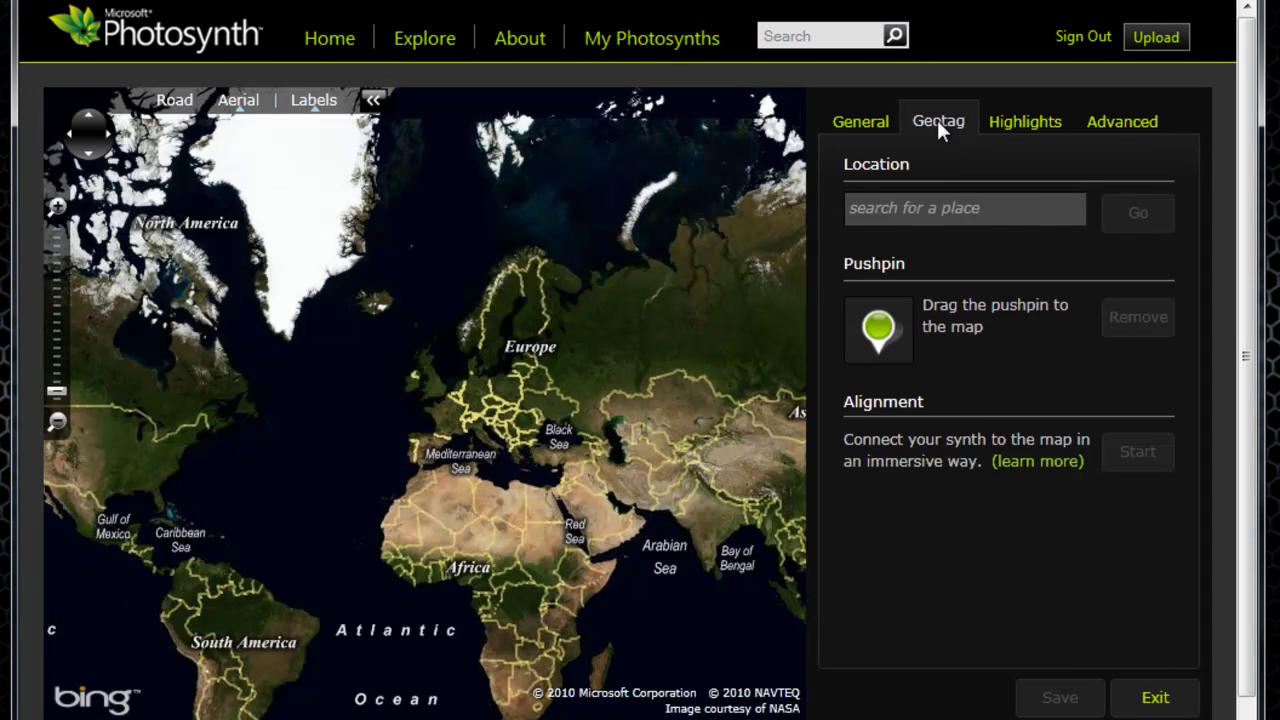
{"action": "left_click", "coordinate": [925, 211]}
{"action": "type", "text": "Rochester, NY"}
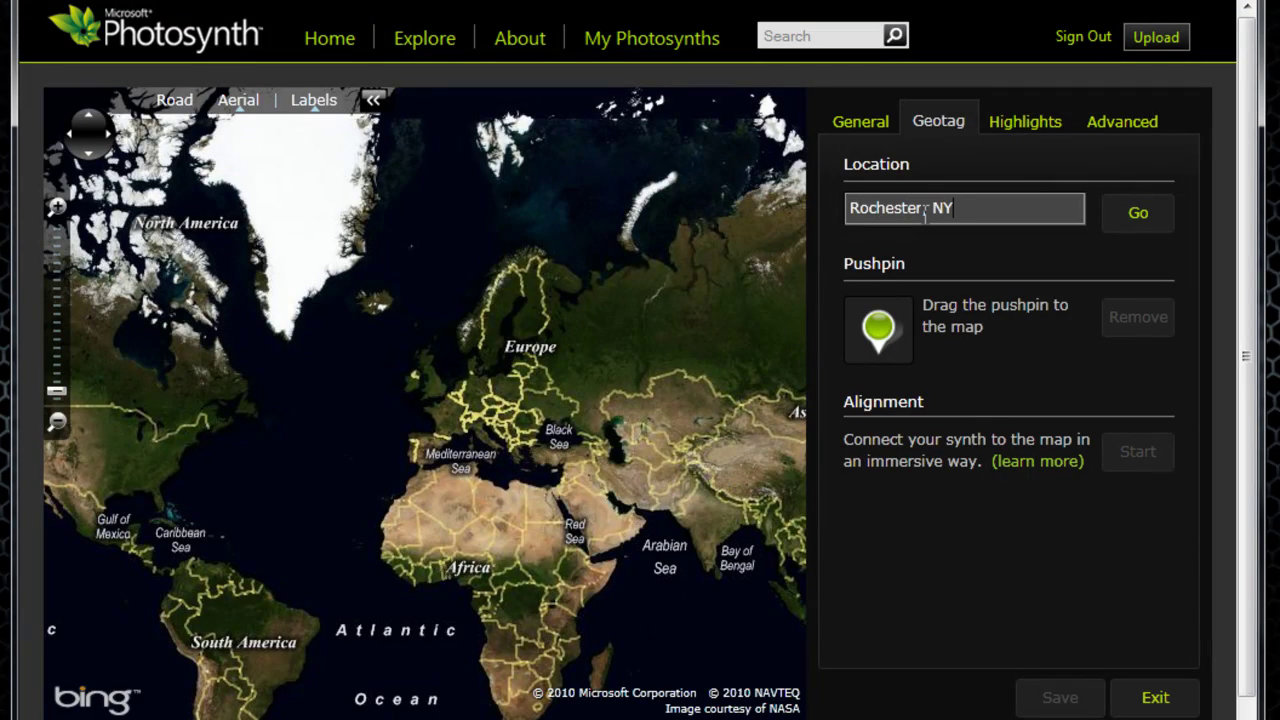
{"action": "key", "text": "Return"}
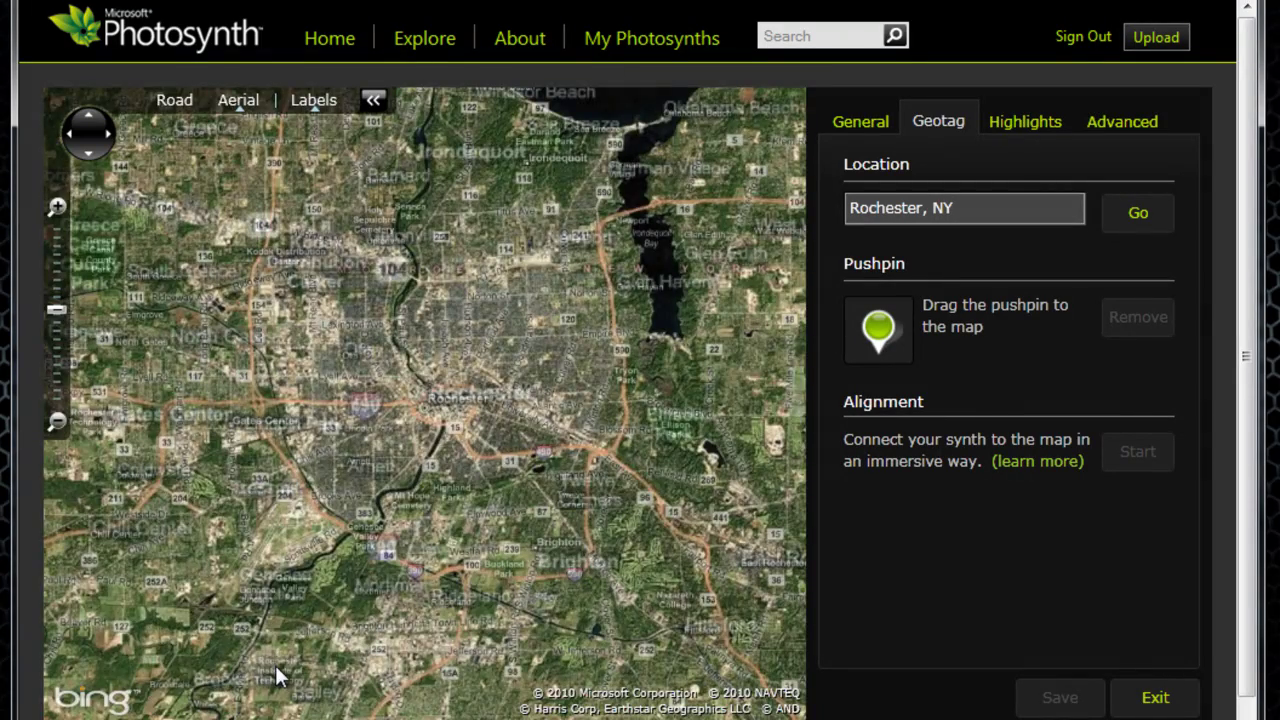
Pin the synth on the Lomb Memorial Dr circle, align its point cloud, and test it.
{"action": "scroll", "coordinate": [276, 668], "scroll_direction": "up", "scroll_amount": 4}
{"action": "scroll", "coordinate": [275, 660], "scroll_direction": "up", "scroll_amount": 2}
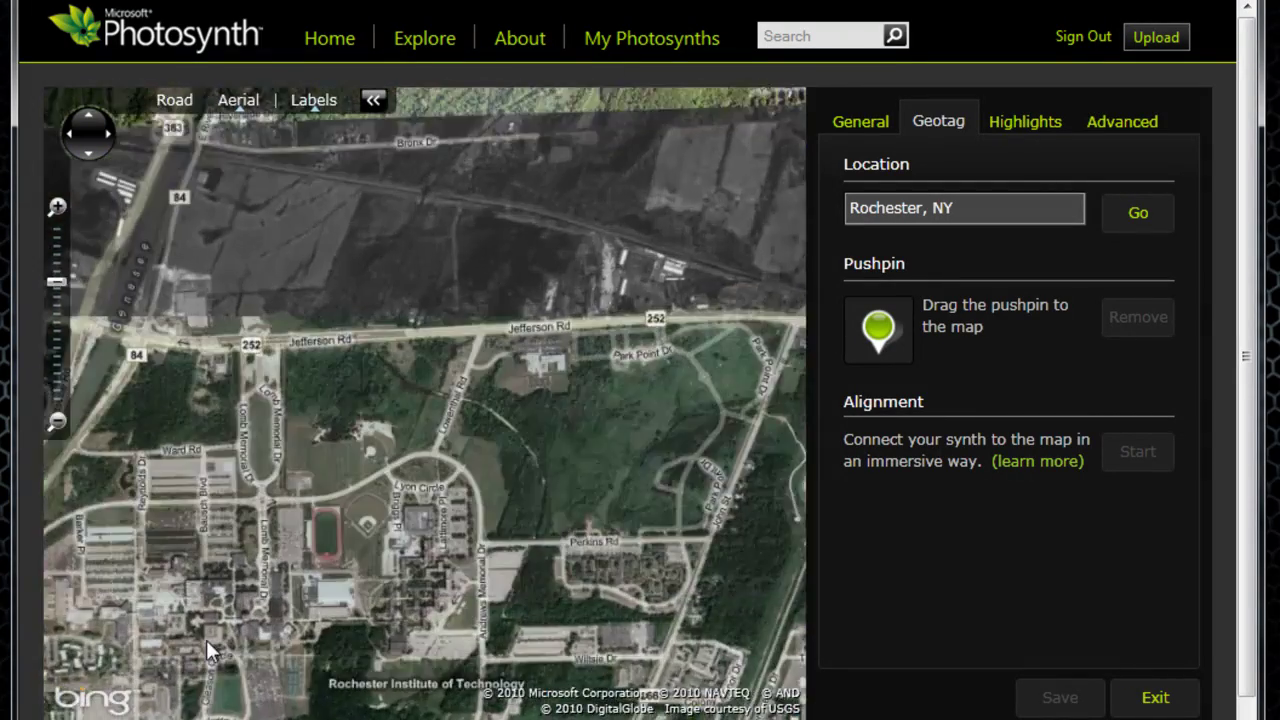
{"action": "scroll", "coordinate": [300, 605], "scroll_direction": "up", "scroll_amount": 1}
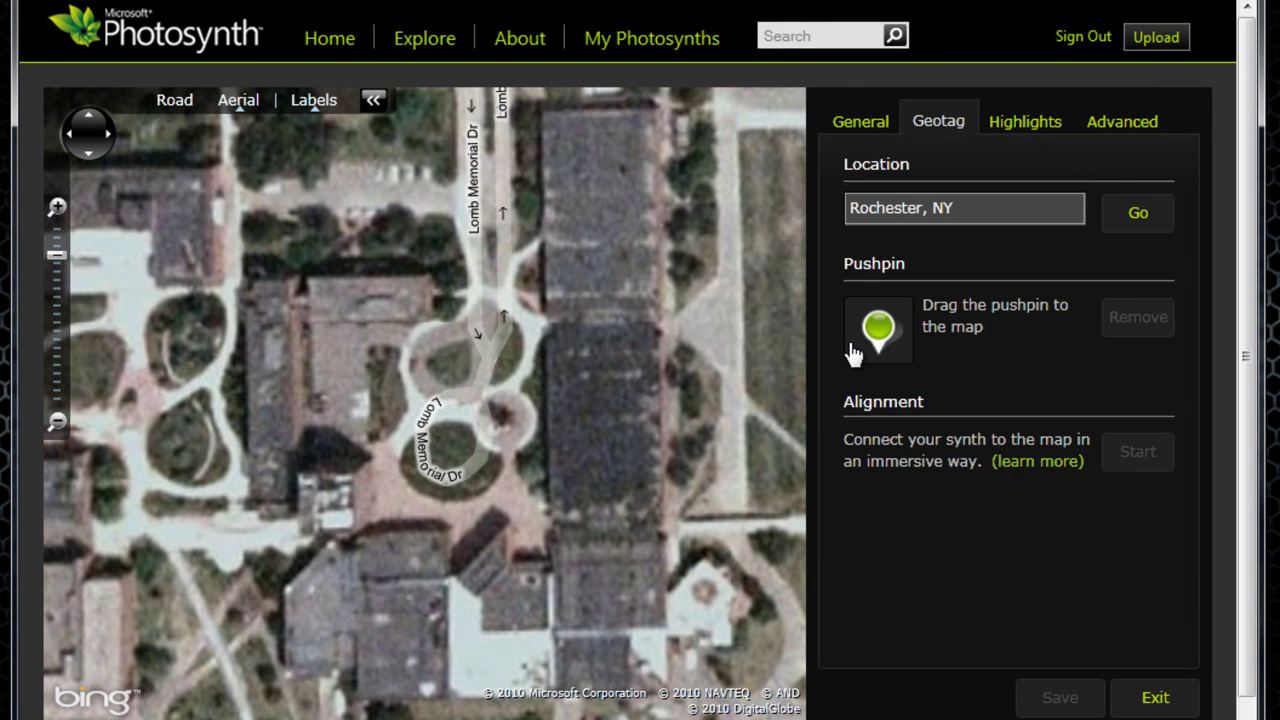
{"action": "left_click_drag", "start_coordinate": [876, 330], "coordinate": [436, 410]}
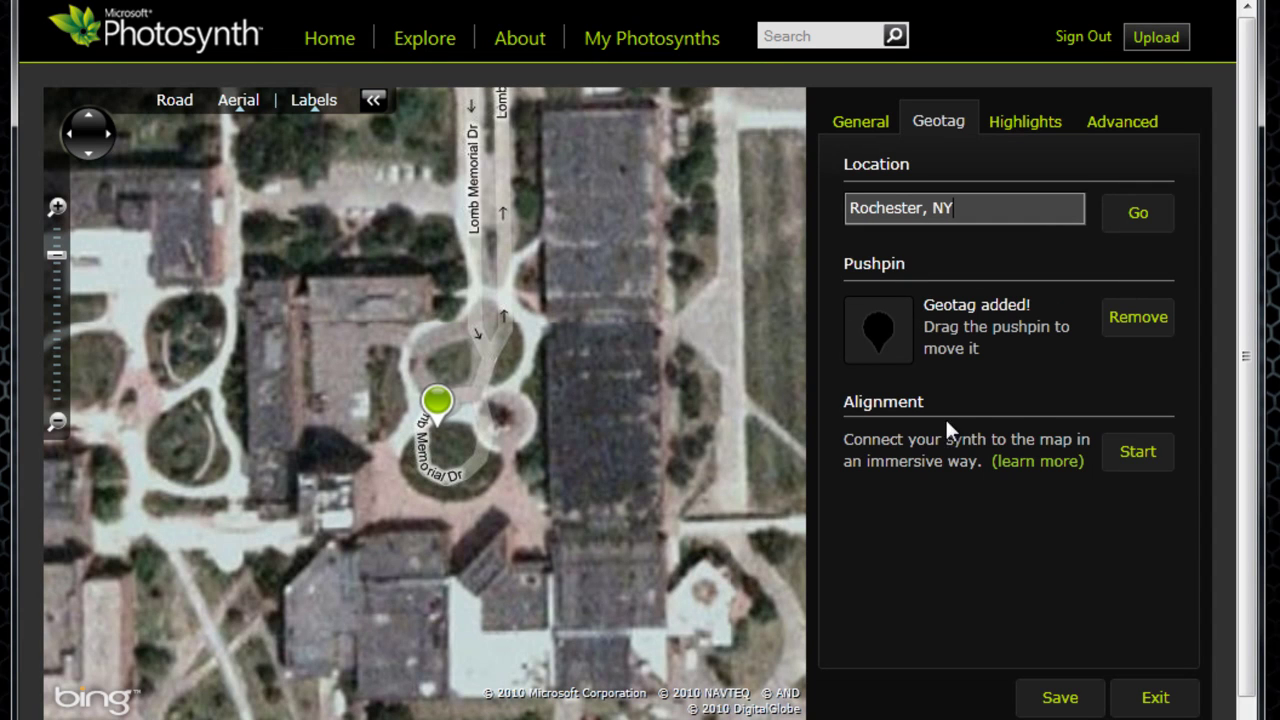
{"action": "left_click", "coordinate": [1138, 453]}
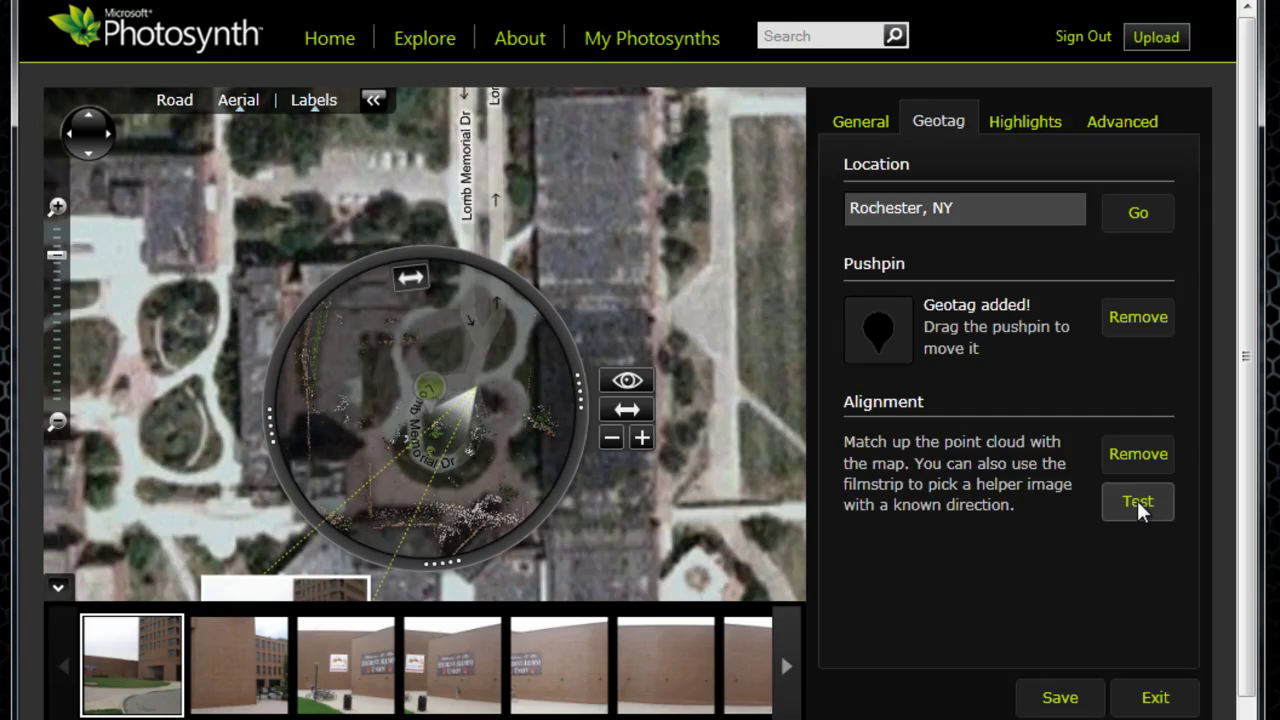
{"action": "left_click", "coordinate": [1137, 500]}
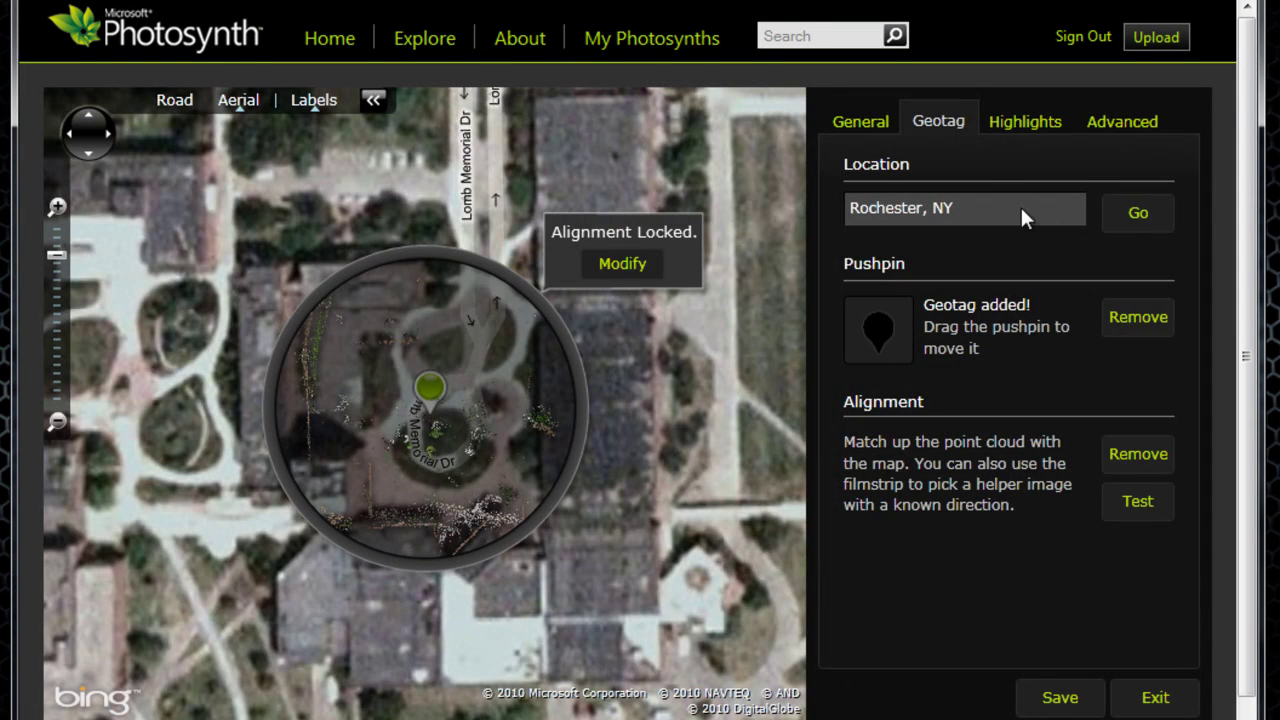
Review the Highlights and Advanced settings, then save the geotag and alignment.
{"action": "left_click", "coordinate": [1023, 122]}
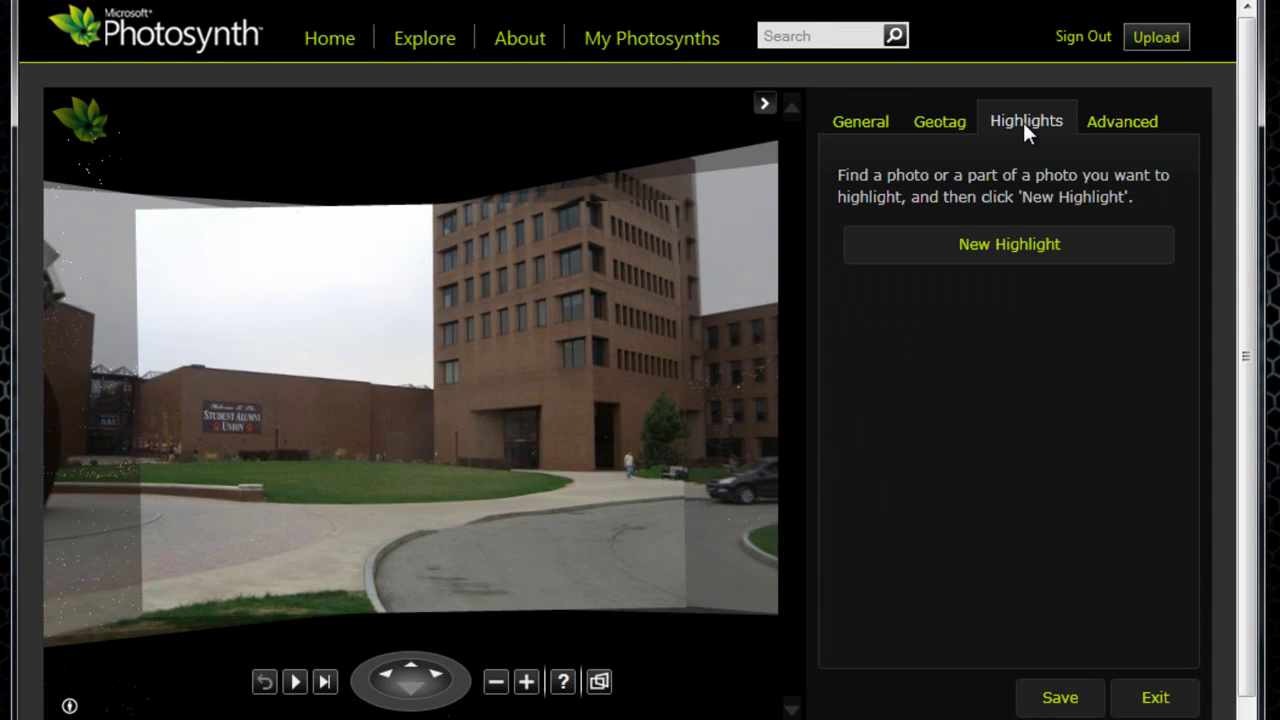
{"action": "left_click", "coordinate": [1120, 133]}
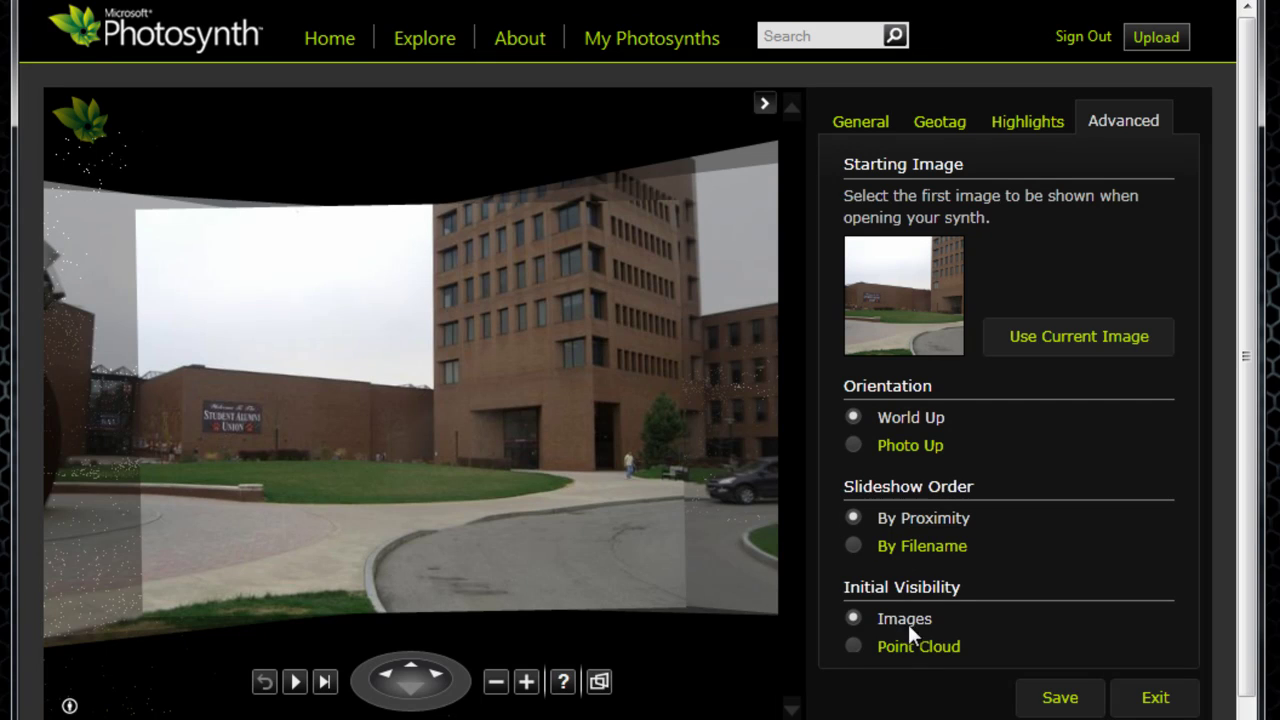
{"action": "left_click", "coordinate": [1084, 700]}
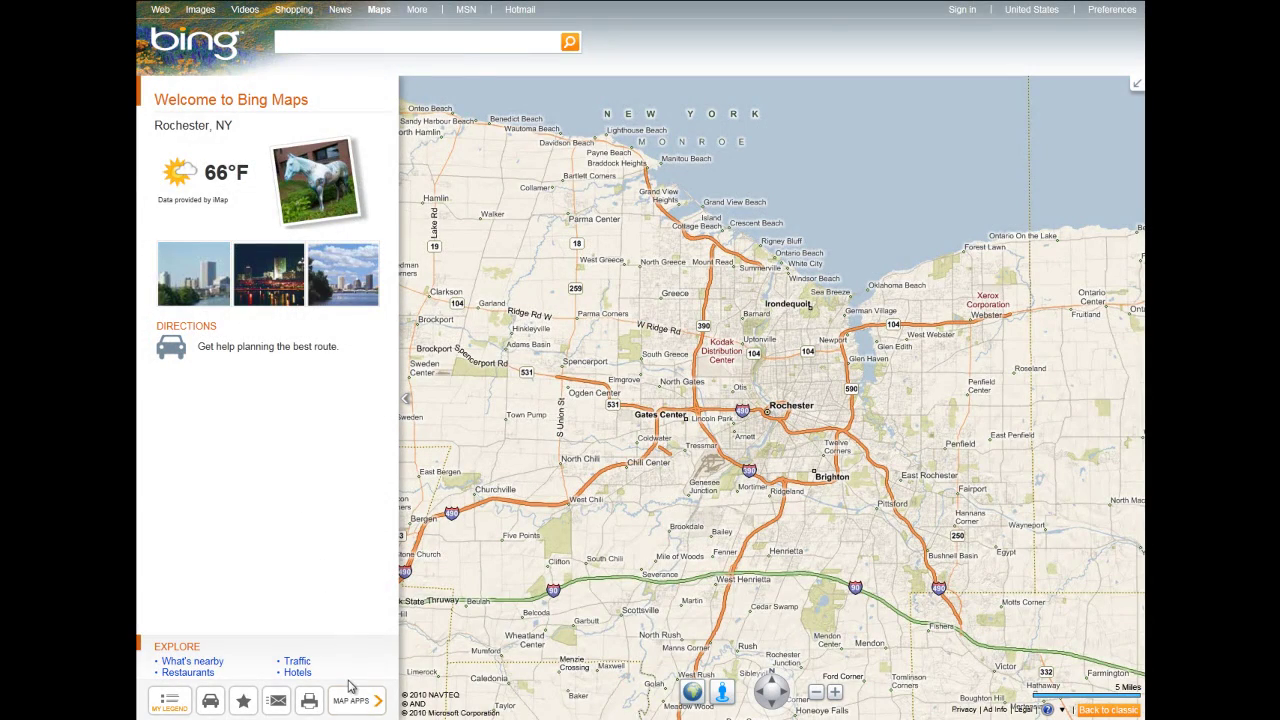
Turn on the Photosynth map app, zoom into RIT, and dive into the RIT Simone Circle synth.
{"action": "left_click", "coordinate": [352, 703]}
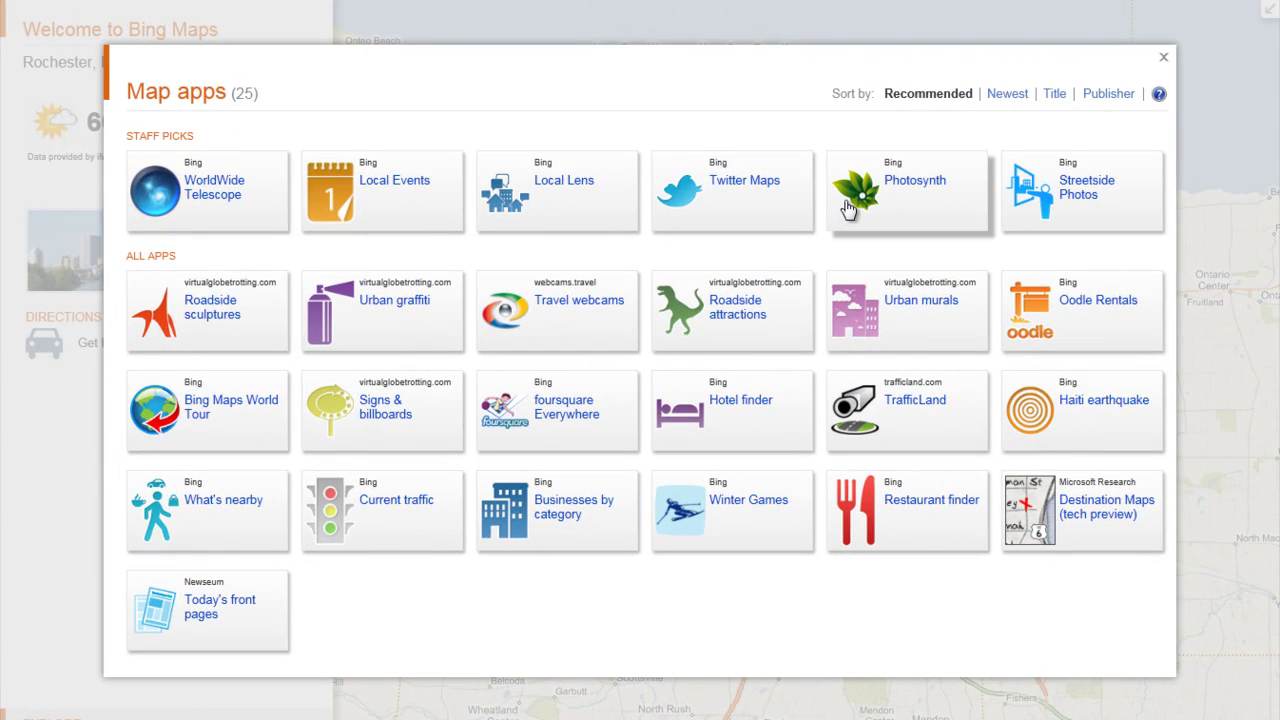
{"action": "left_click", "coordinate": [880, 190]}
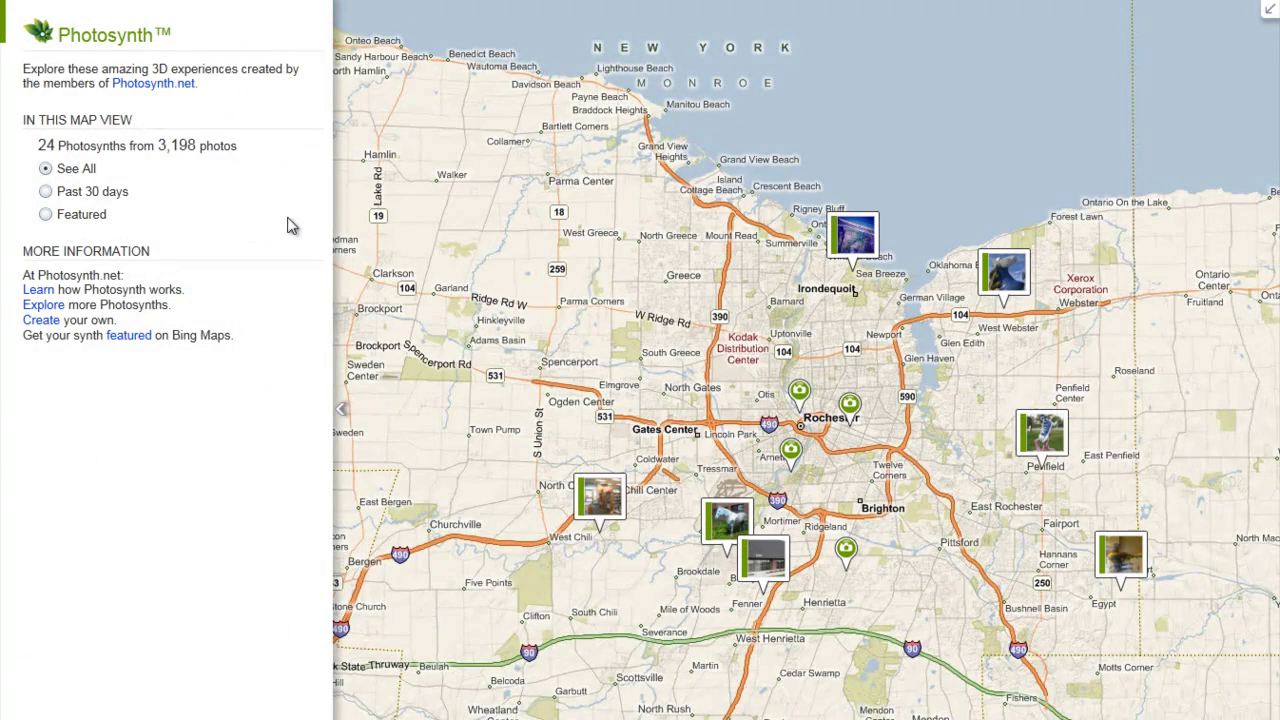
{"action": "scroll", "coordinate": [702, 545], "scroll_direction": "up", "scroll_amount": 2}
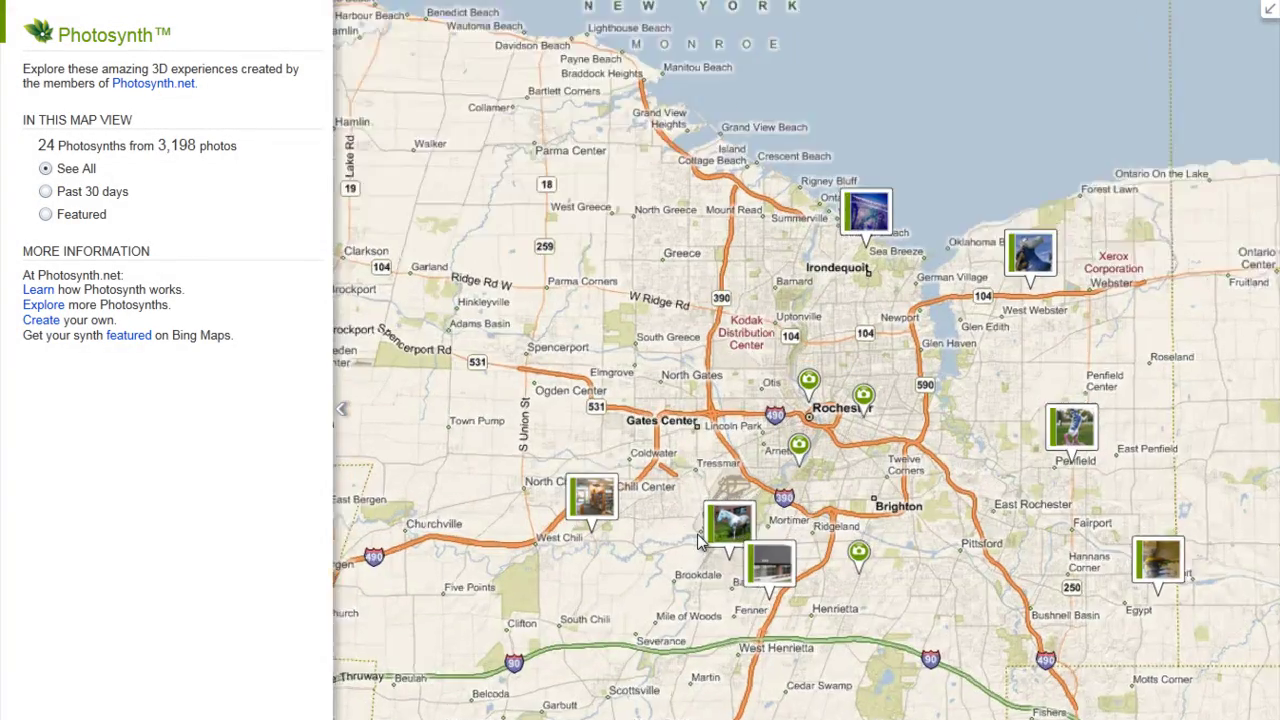
{"action": "scroll", "coordinate": [718, 617], "scroll_direction": "up", "scroll_amount": 2}
{"action": "scroll", "coordinate": [720, 631], "scroll_direction": "up", "scroll_amount": 1}
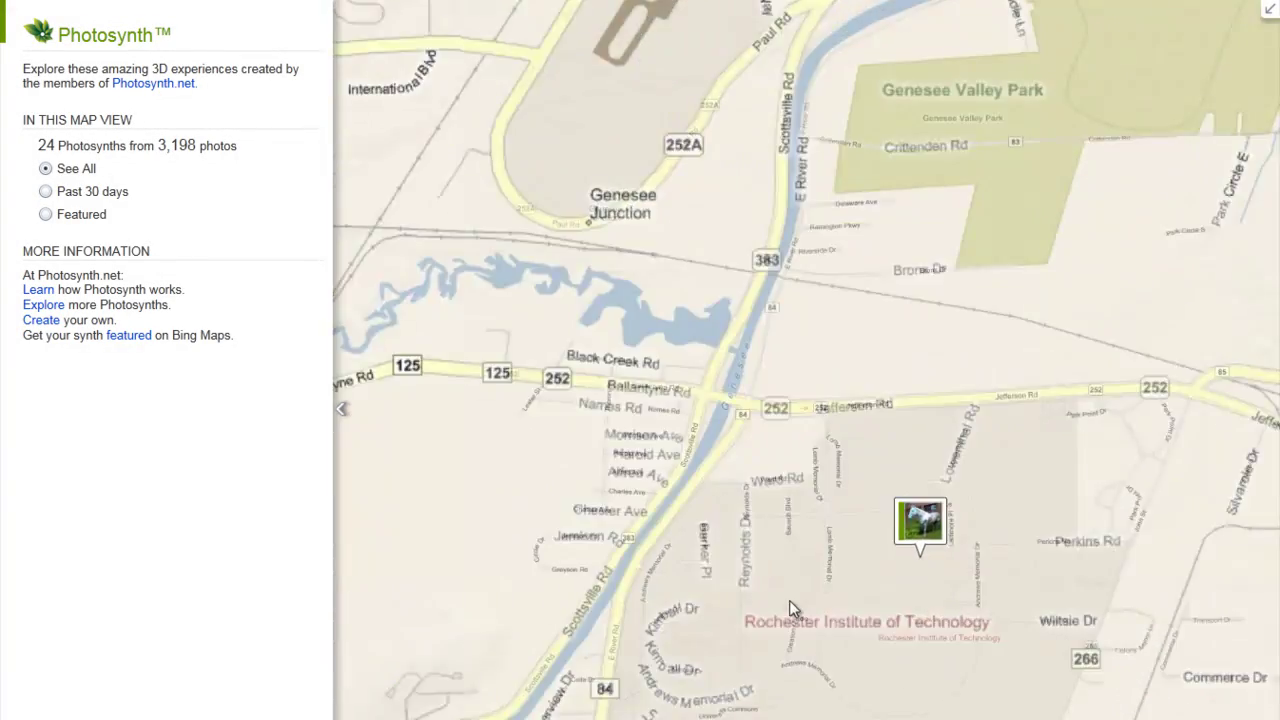
{"action": "scroll", "coordinate": [789, 600], "scroll_direction": "up", "scroll_amount": 1}
{"action": "scroll", "coordinate": [812, 607], "scroll_direction": "up", "scroll_amount": 1}
{"action": "scroll", "coordinate": [812, 607], "scroll_direction": "up", "scroll_amount": 1}
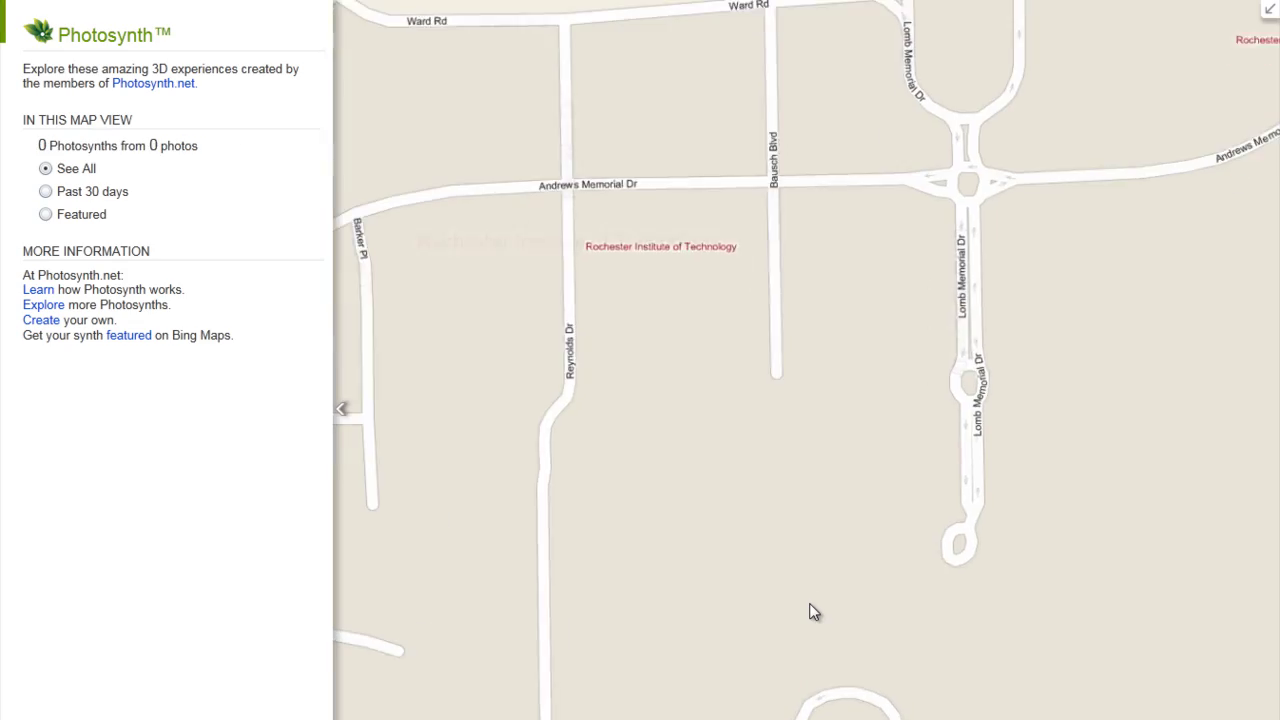
{"action": "scroll", "coordinate": [810, 608], "scroll_direction": "up", "scroll_amount": 1}
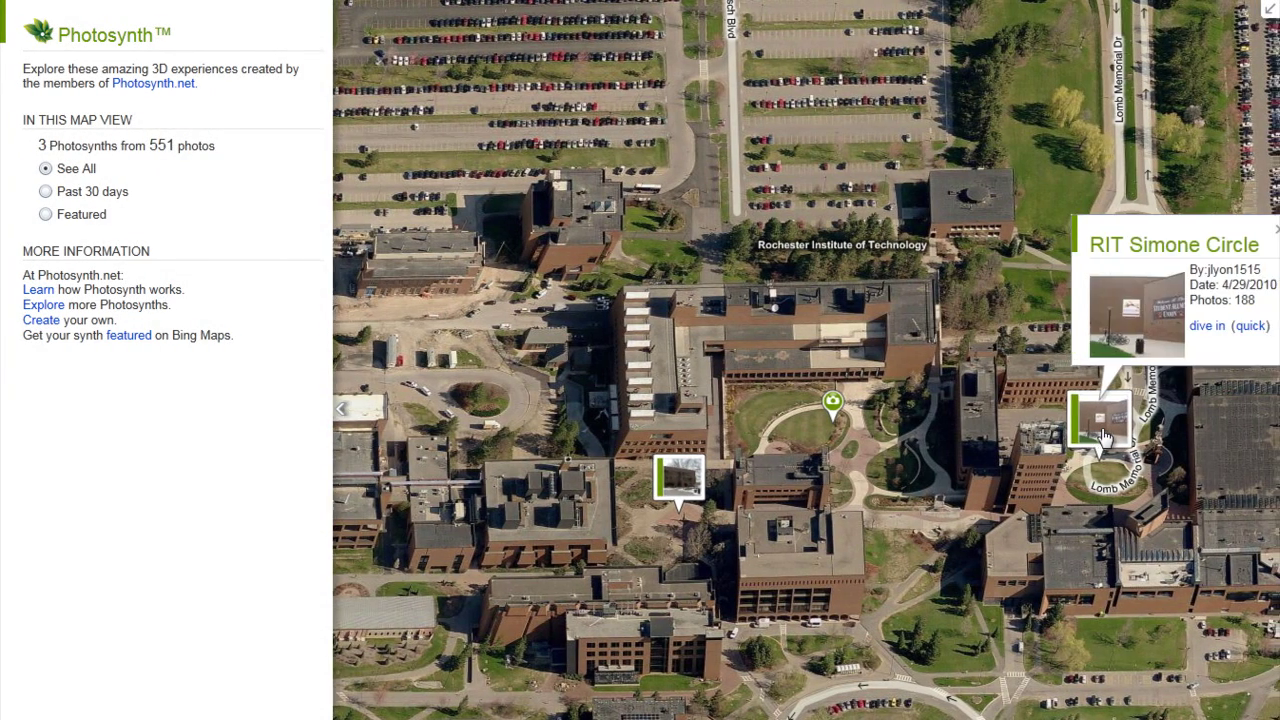
{"action": "mouse_move", "coordinate": [1081, 425]}
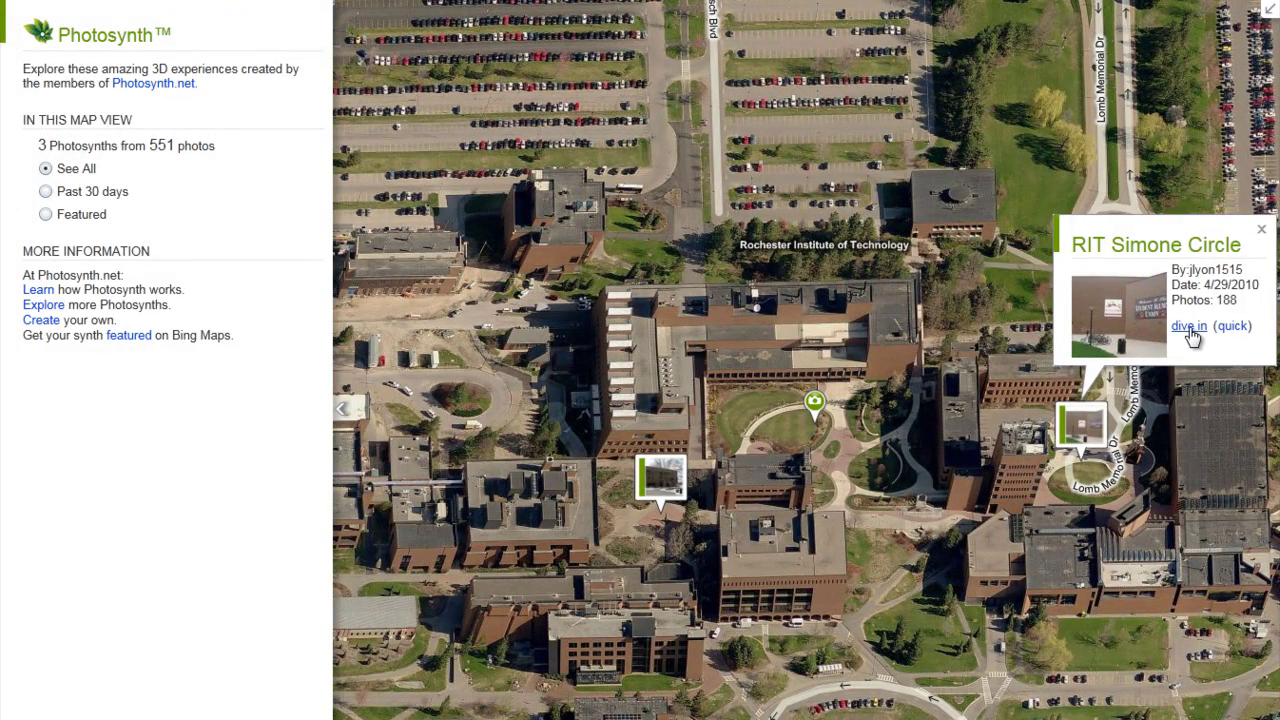
{"action": "left_click", "coordinate": [1189, 327]}
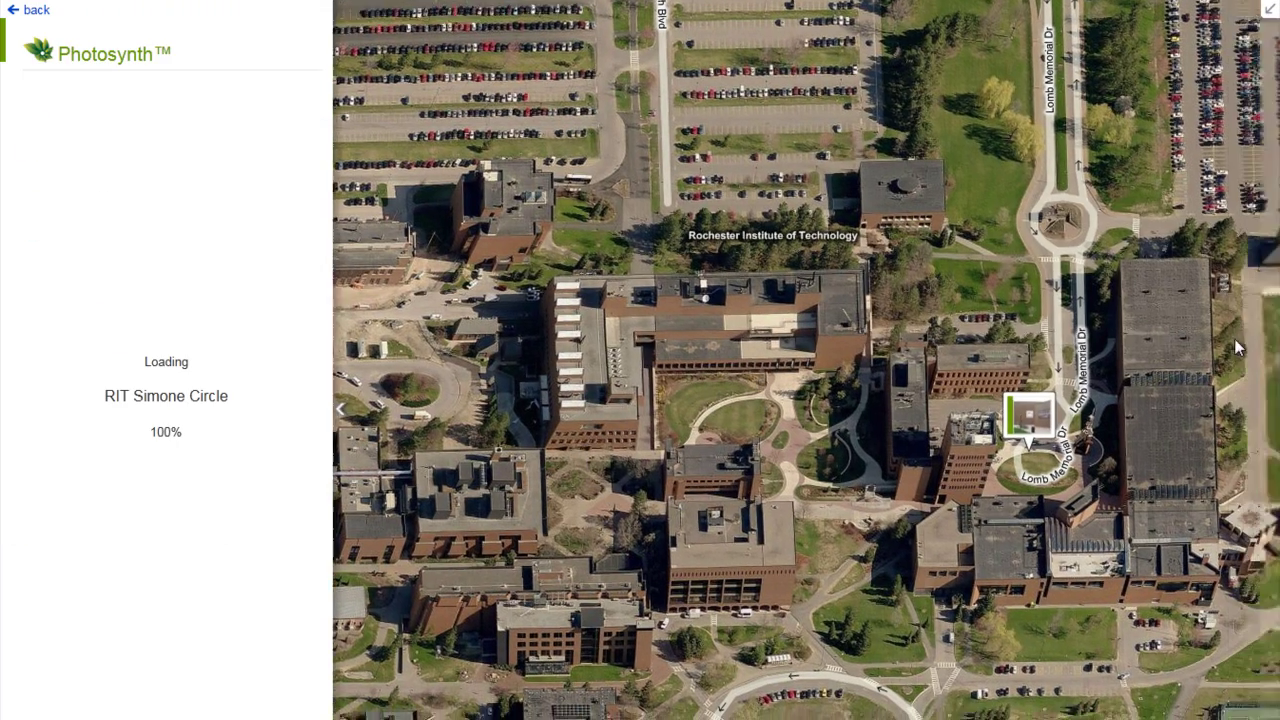